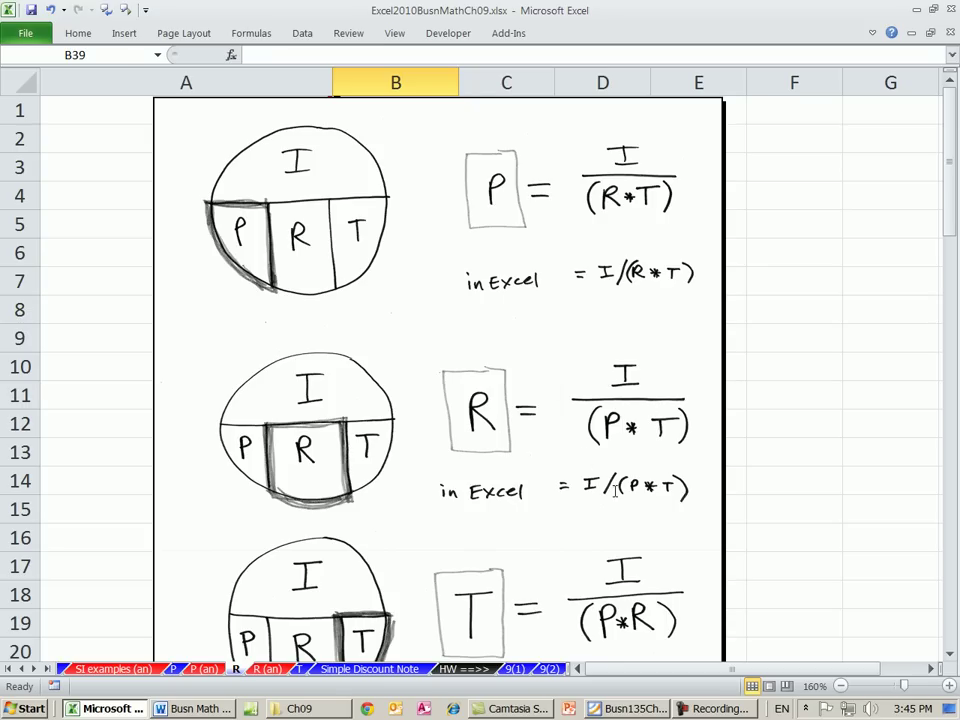
Review the Example 1 problem under Solve For Rate and its principal, term and simple interest paid inputs
scroll(680, 490, down, 5)
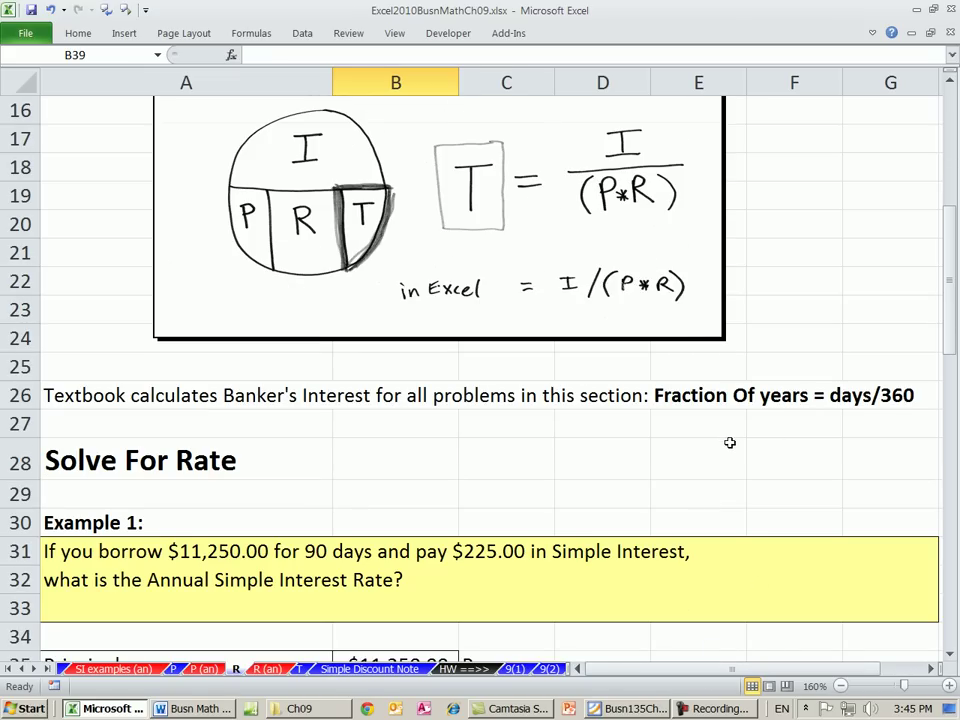
scroll(700, 540, down, 3)
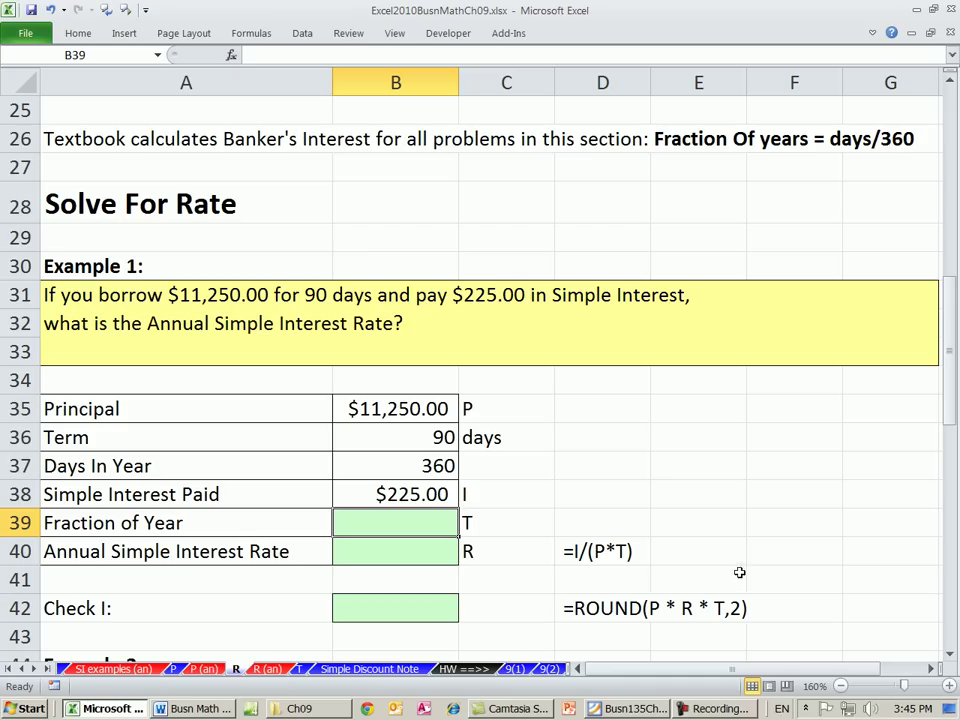
click(952, 663)
click(952, 663)
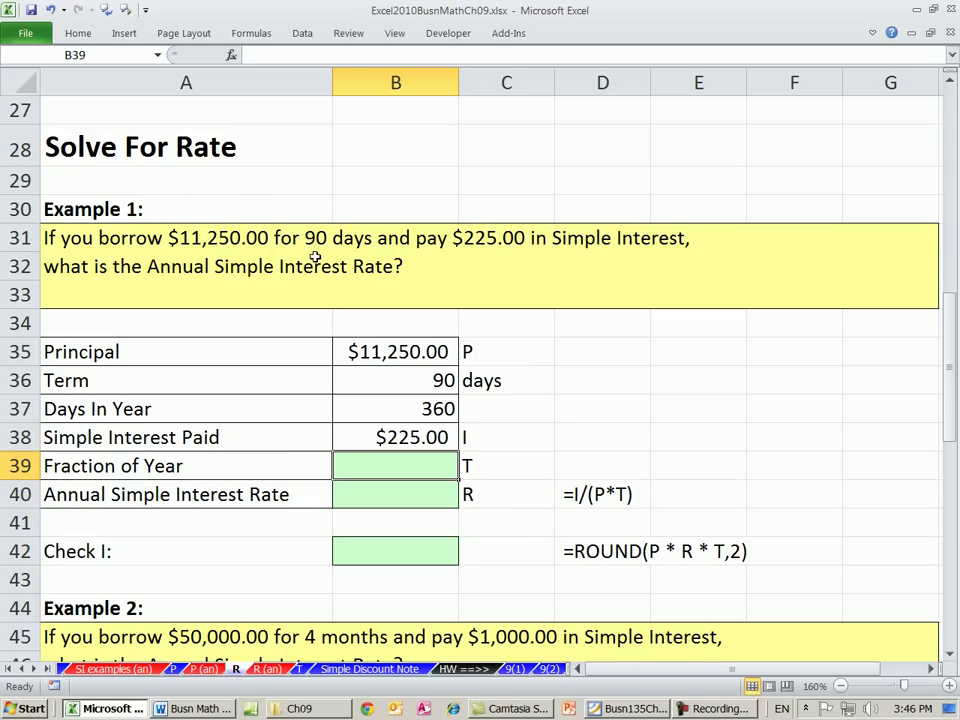
click(404, 351)
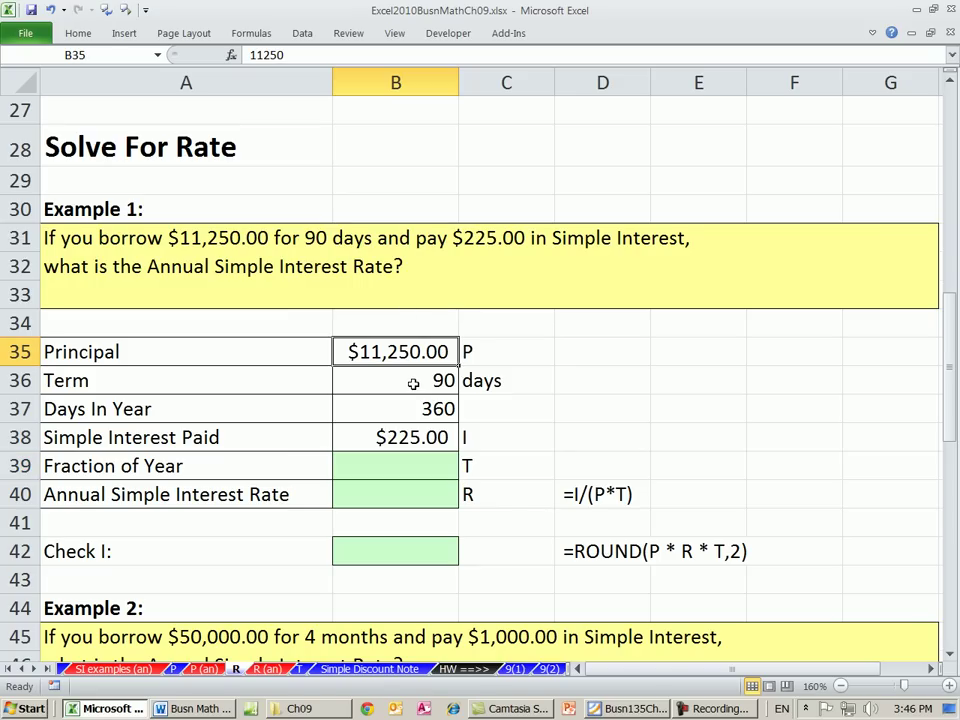
click(414, 384)
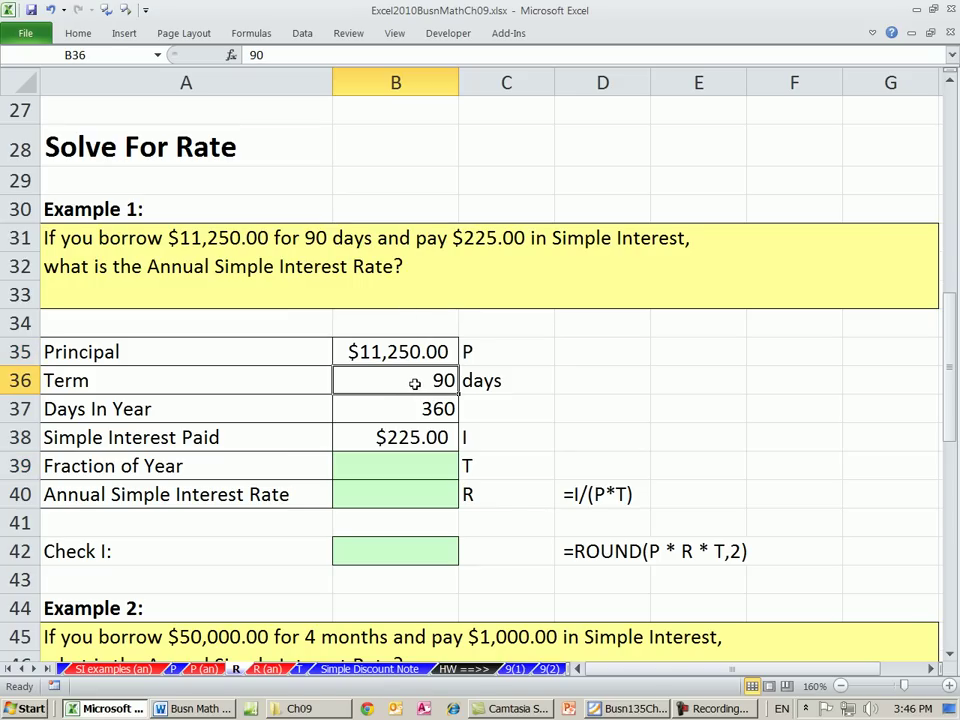
click(379, 437)
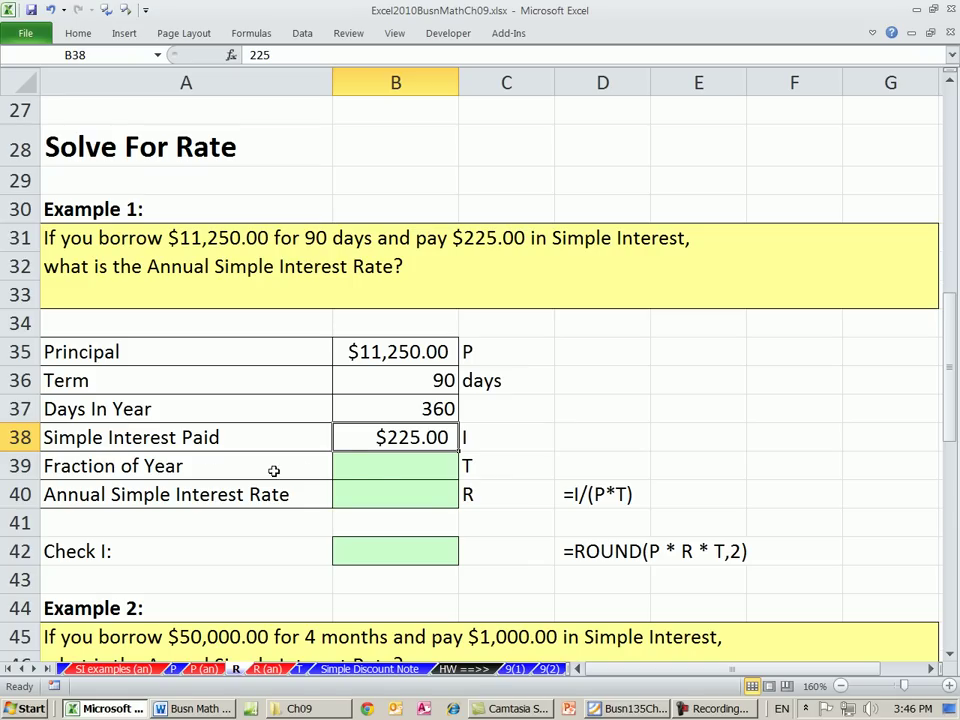
Calculate Example 1's fraction of year in B39 by dividing the term by the days in year, =B36/B37
click(379, 468)
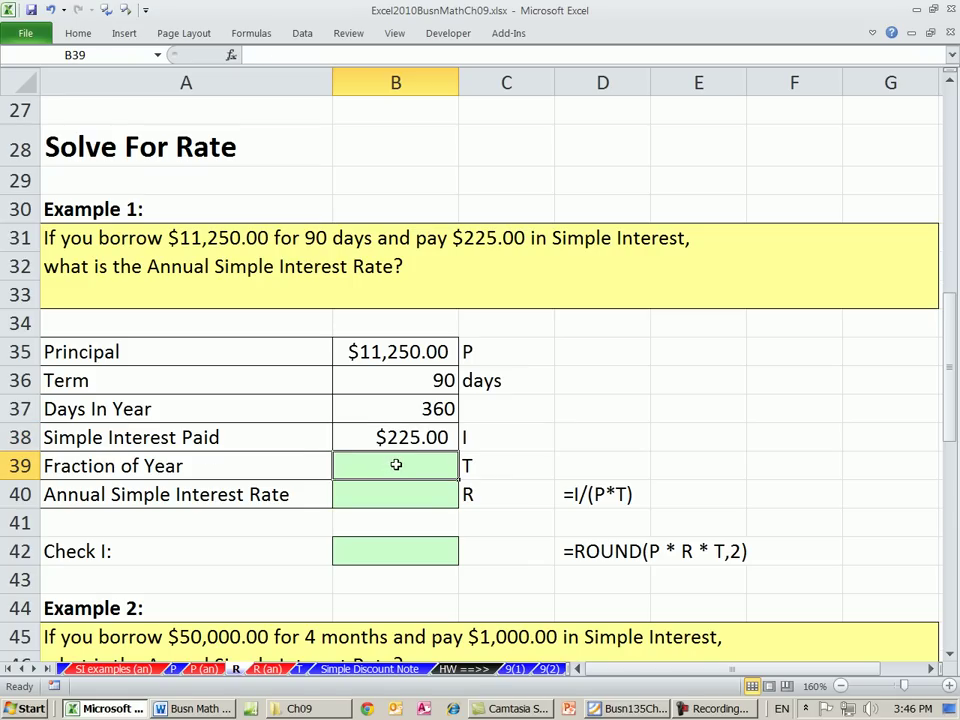
text(=)
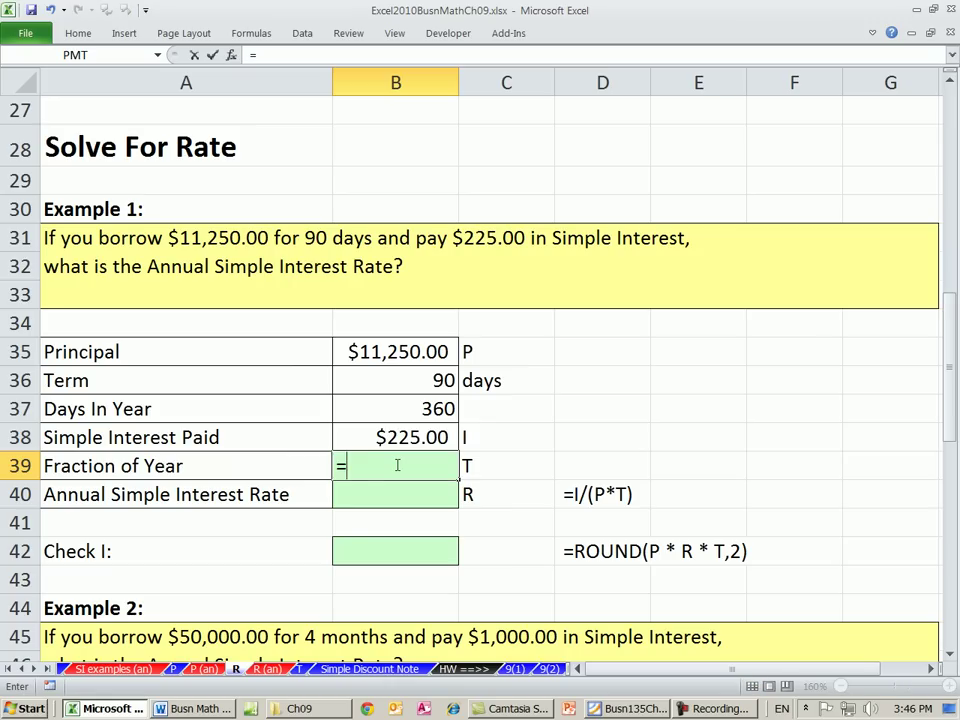
click(405, 381)
text(/)
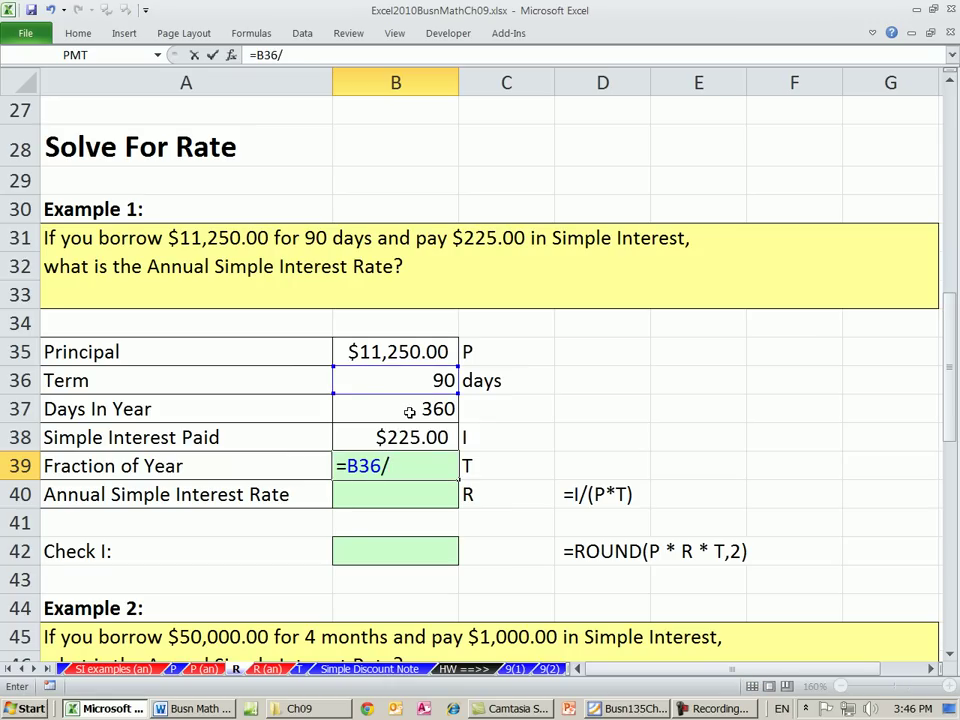
click(409, 414)
key(Return)
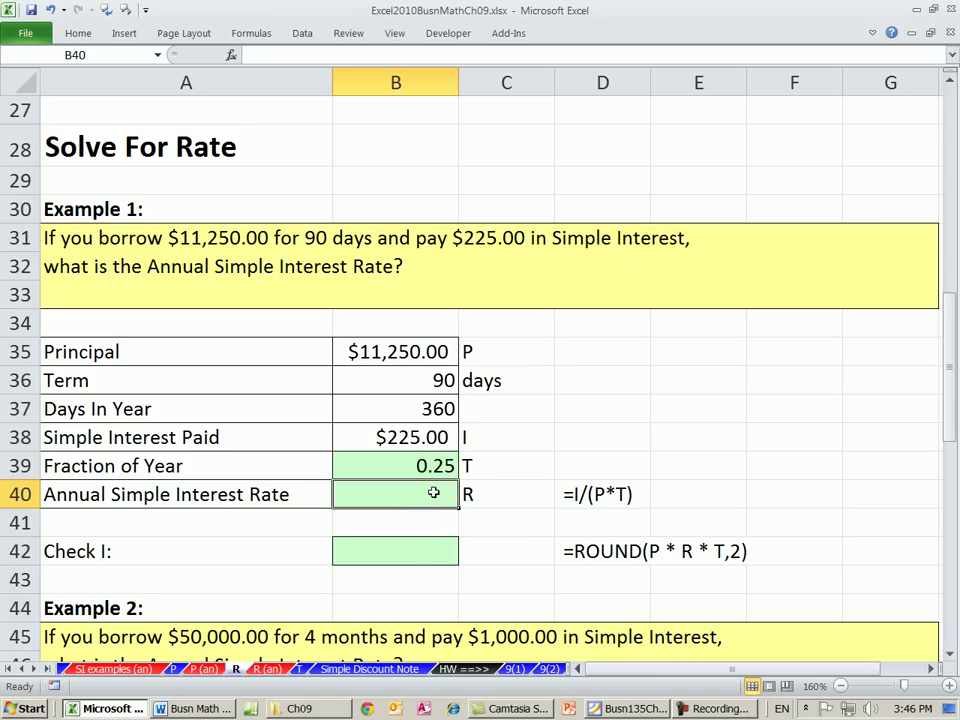
Calculate Example 1's annual simple interest rate in B40 with the formula =B38/(B35*B39)
text(=)
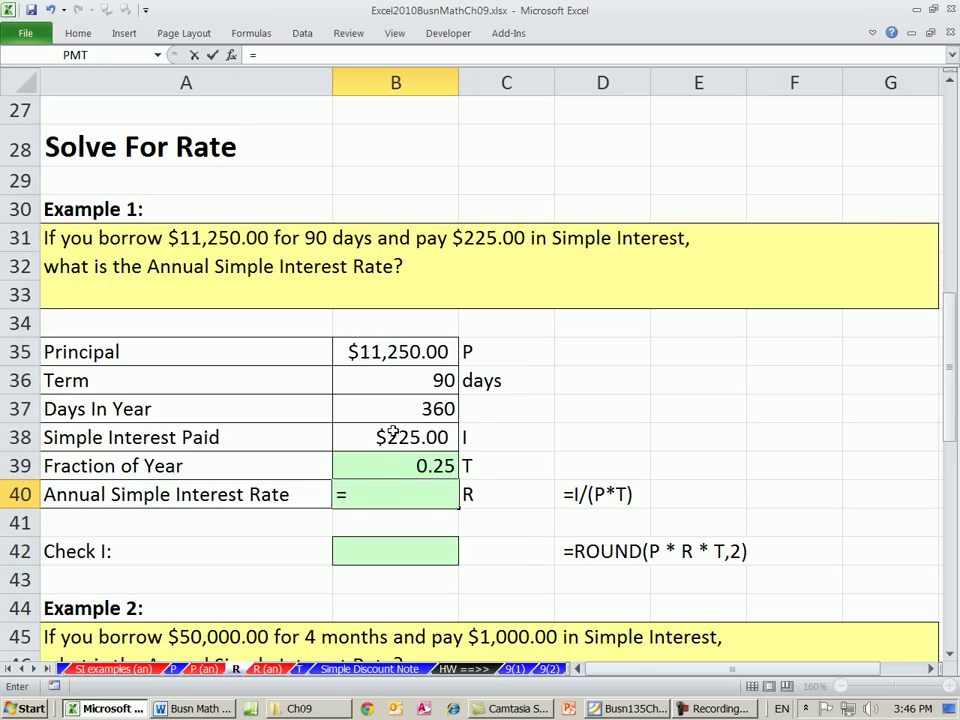
click(400, 437)
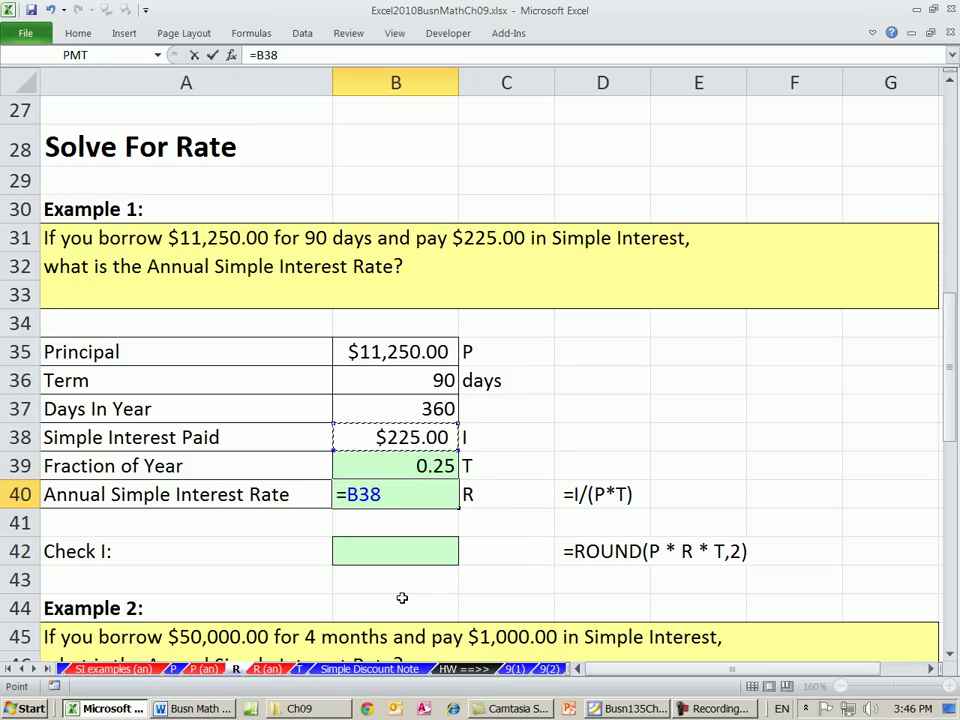
text(/)
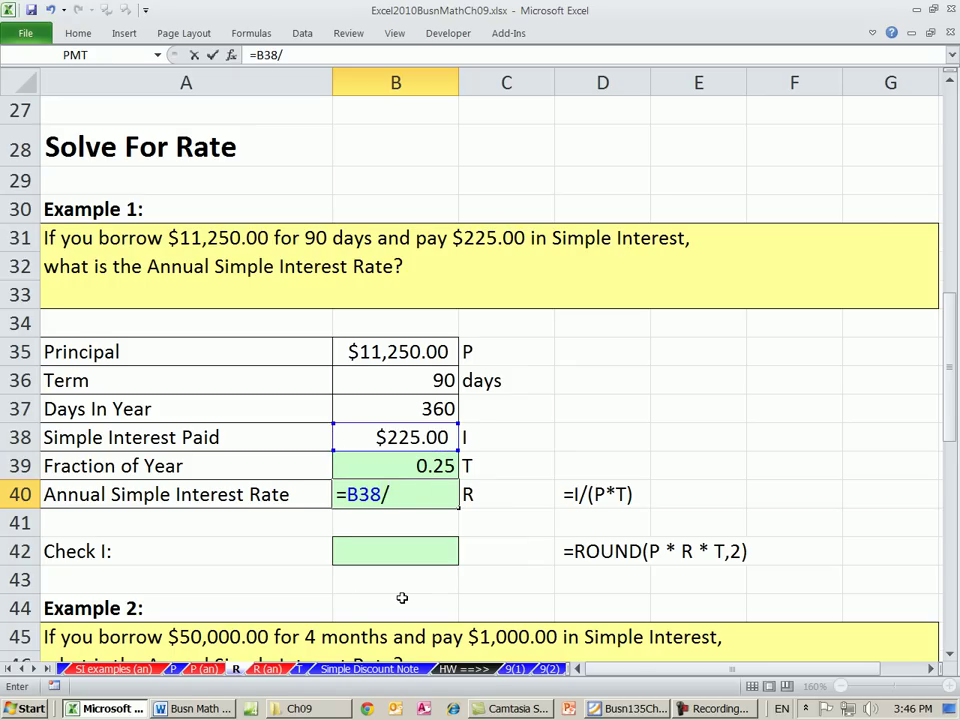
text(()
click(397, 352)
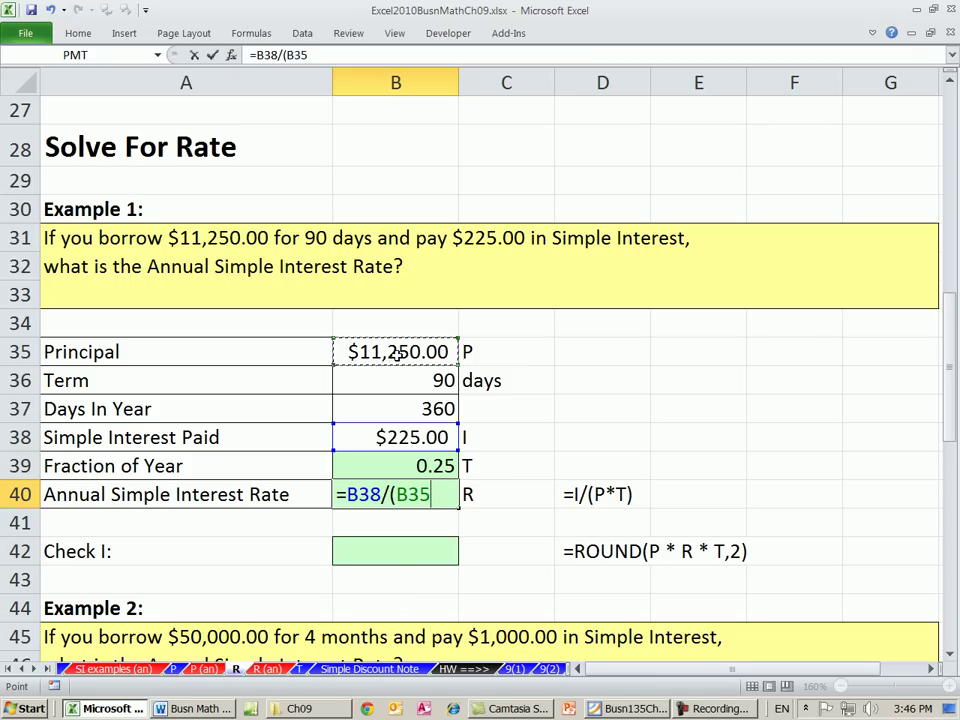
text(*)
click(418, 466)
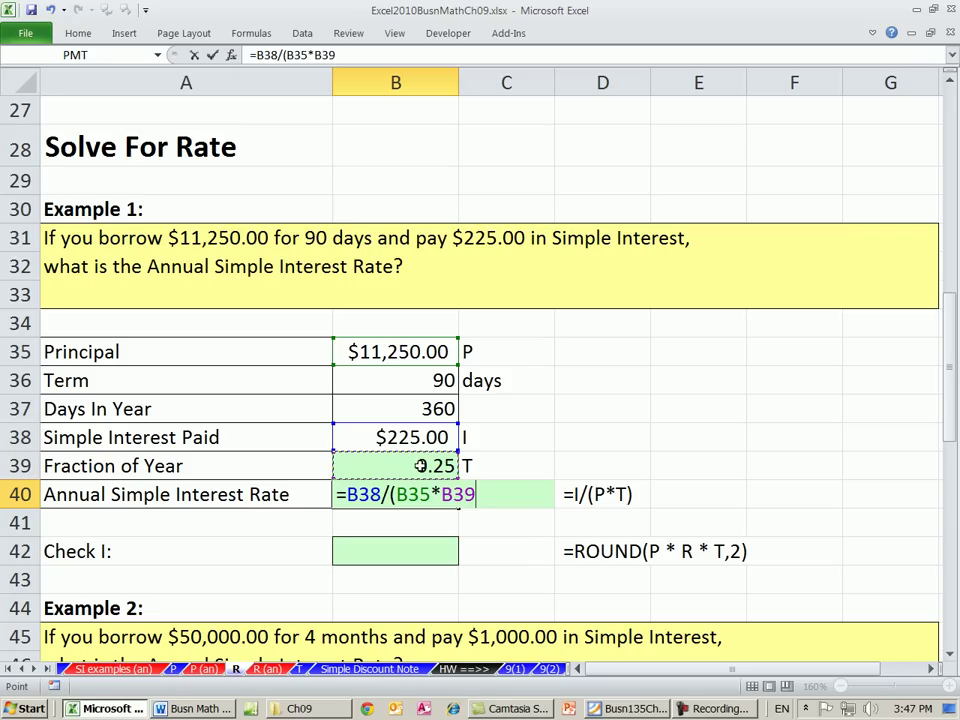
text())
key(Return)
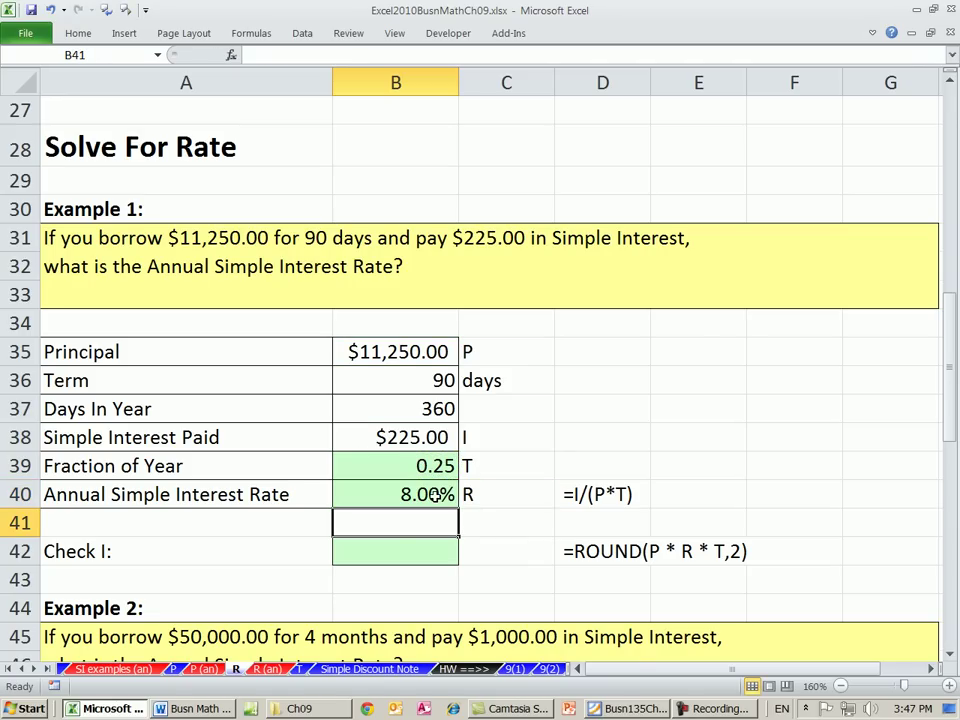
Enter the interest check for Example 1 in B42 as =ROUND(B35*B40*B39,2), and inspect the rate formula in B40
click(377, 551)
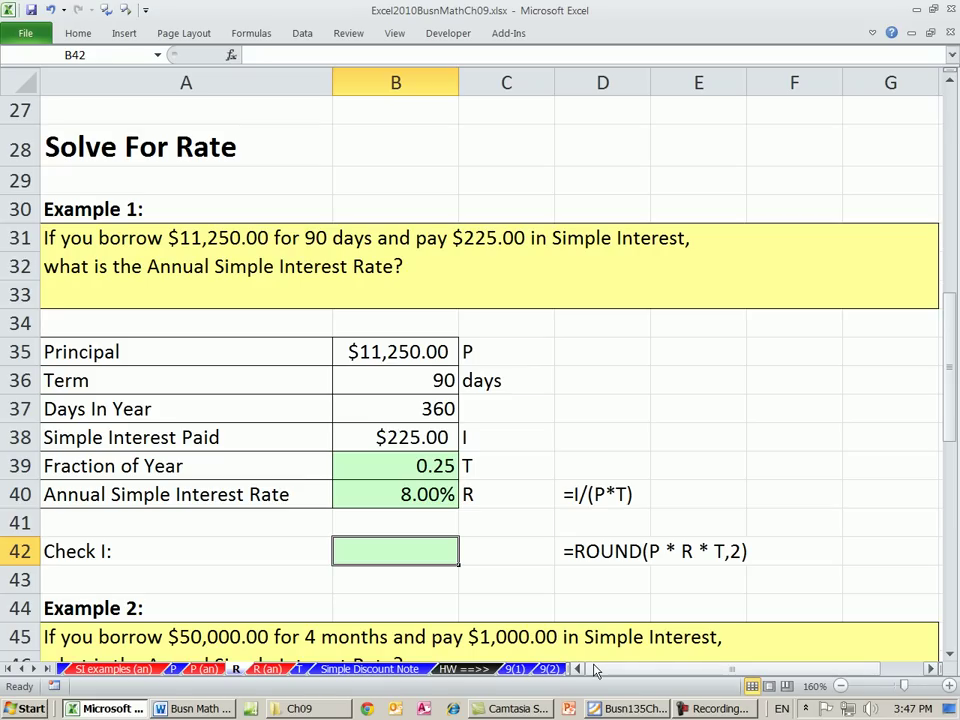
text(=round)
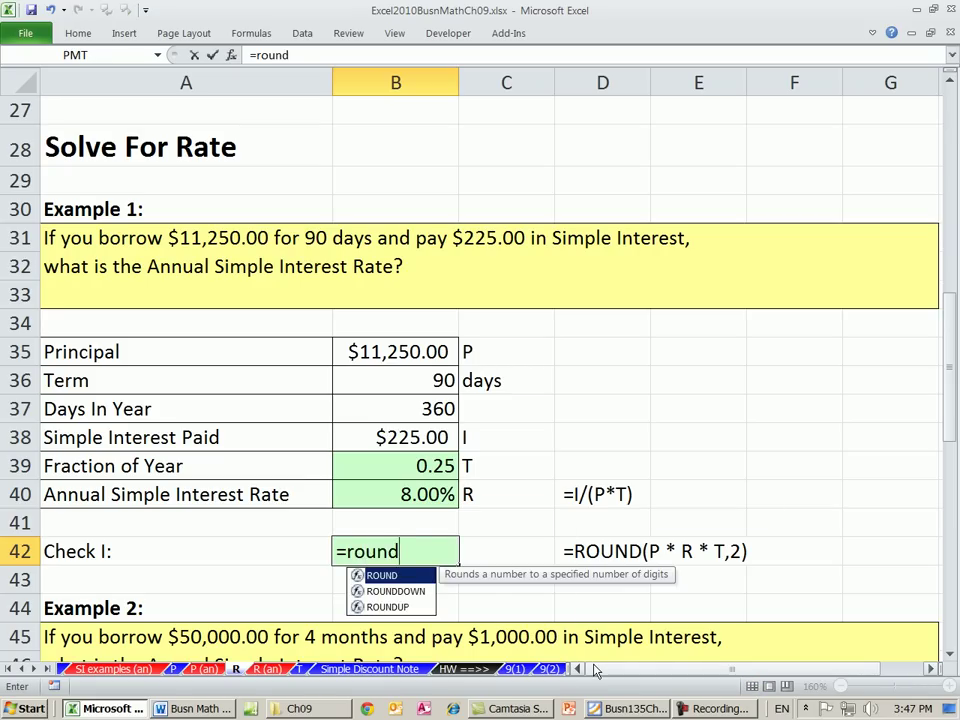
key(Tab)
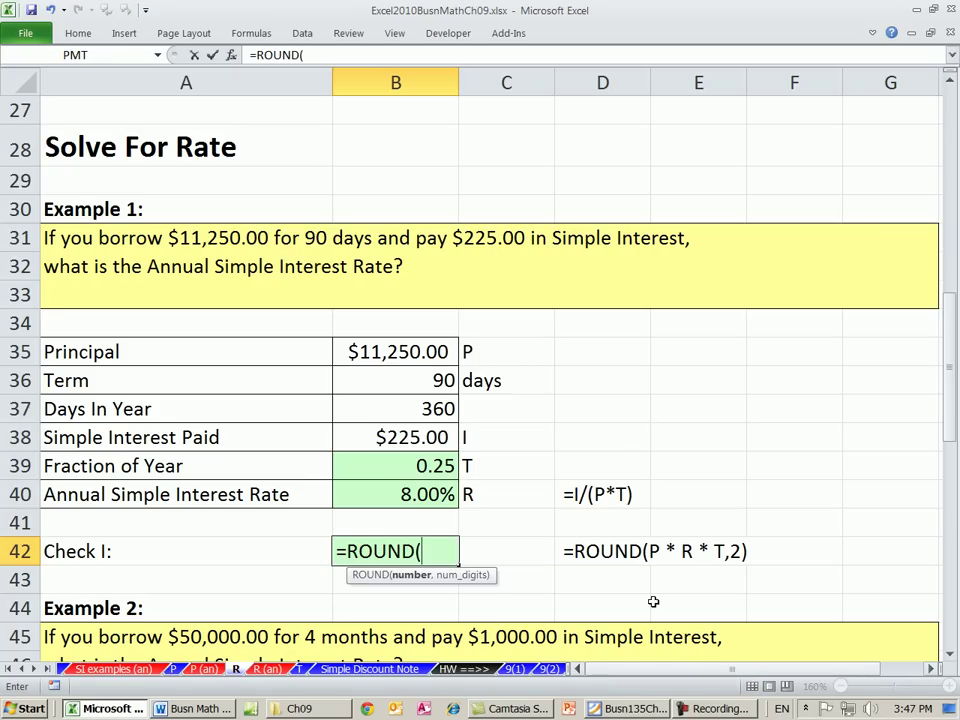
click(415, 350)
text(*)
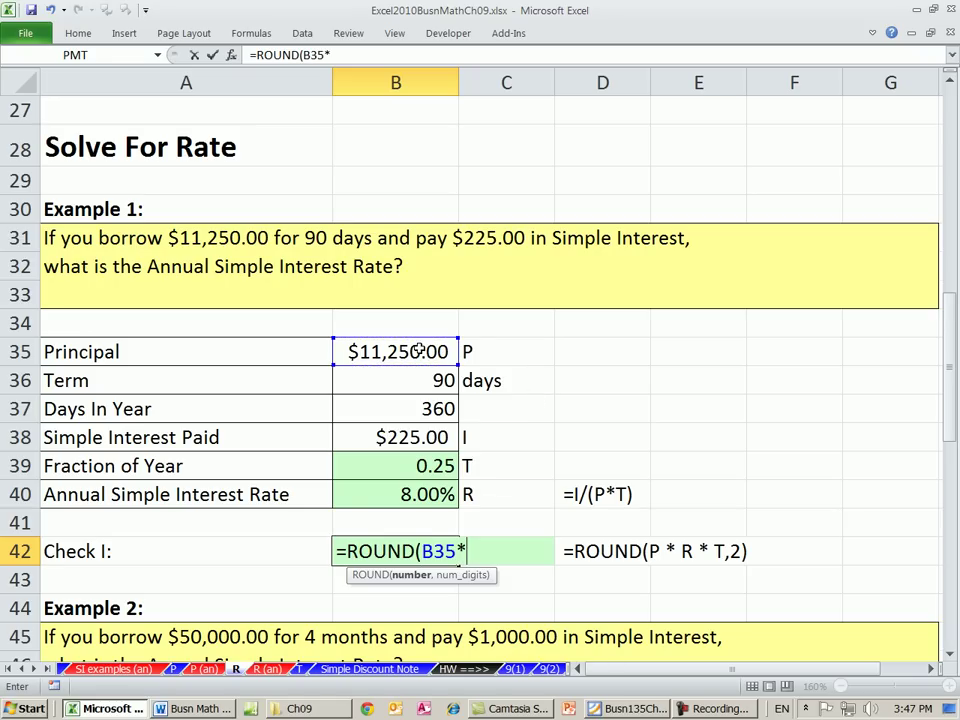
click(418, 493)
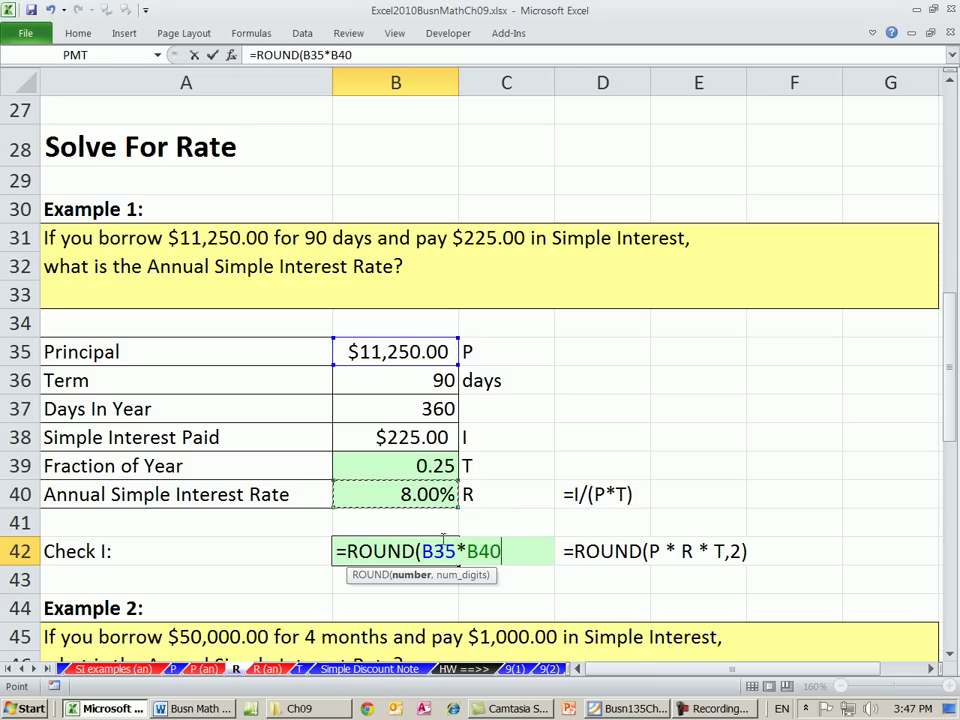
text(*)
click(430, 466)
text(,2))
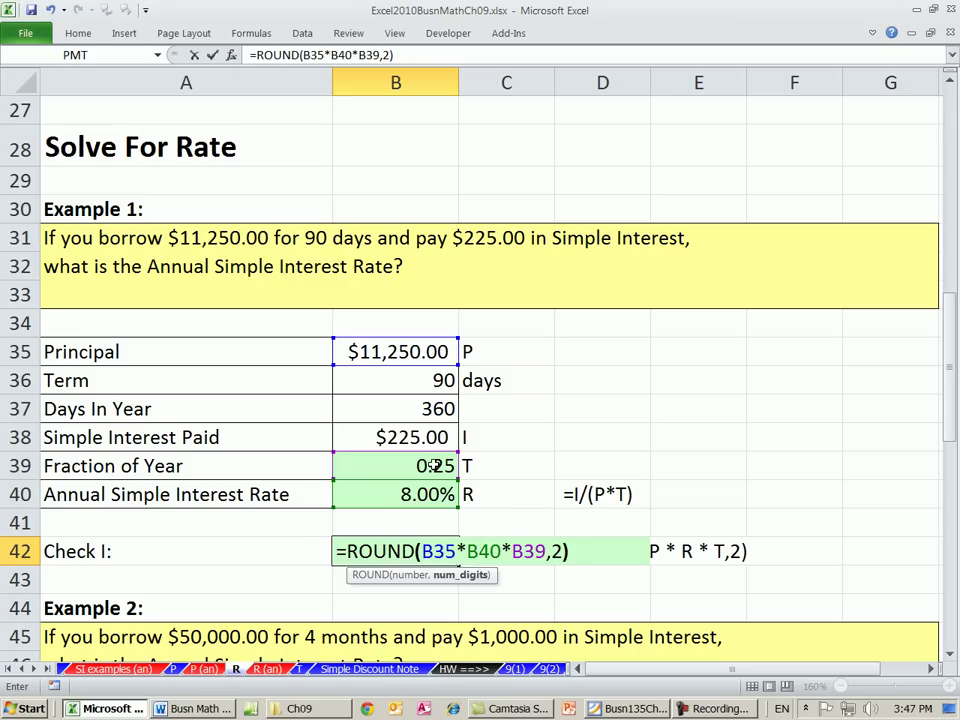
key(ctrl+Return)
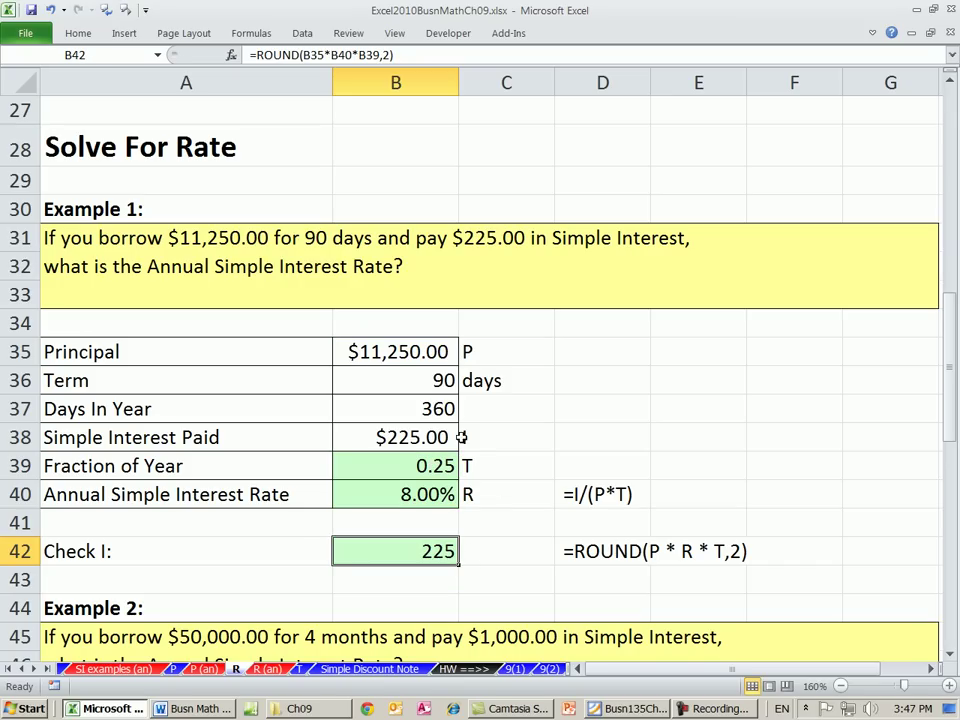
click(418, 494)
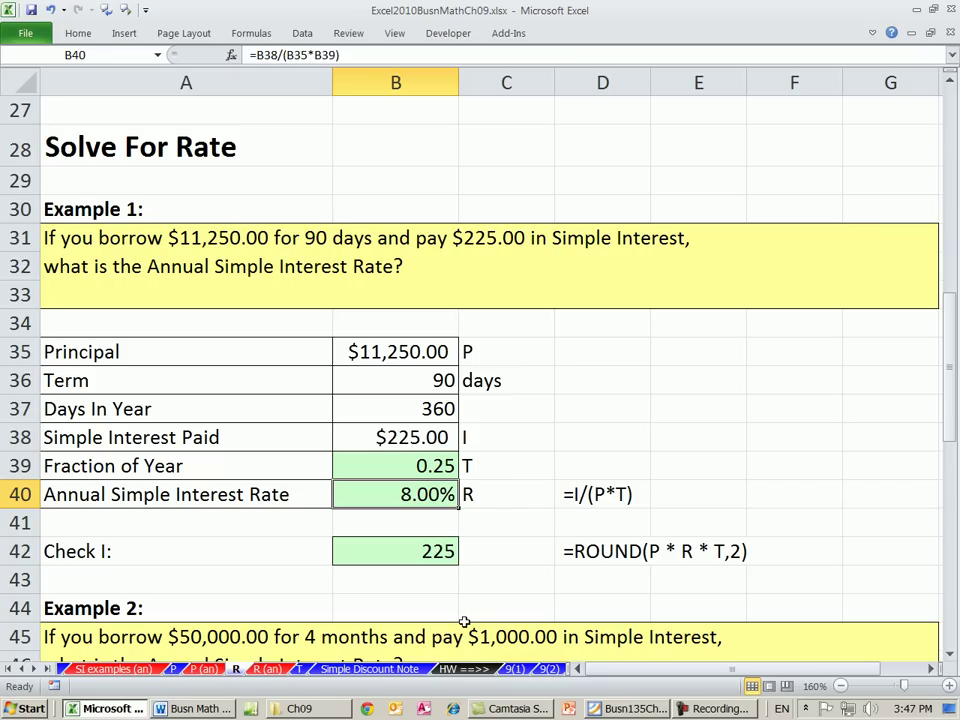
Calculate Example 2's fraction of year in B52 by dividing the term in months by 12, =B50/12
scroll(630, 510, down, 5)
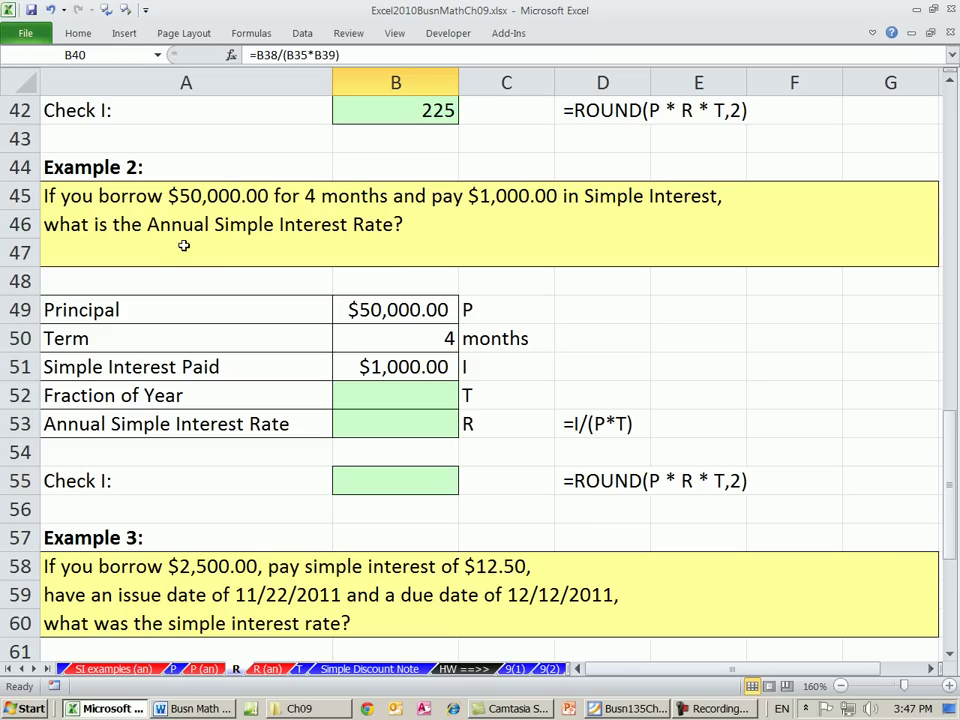
click(401, 307)
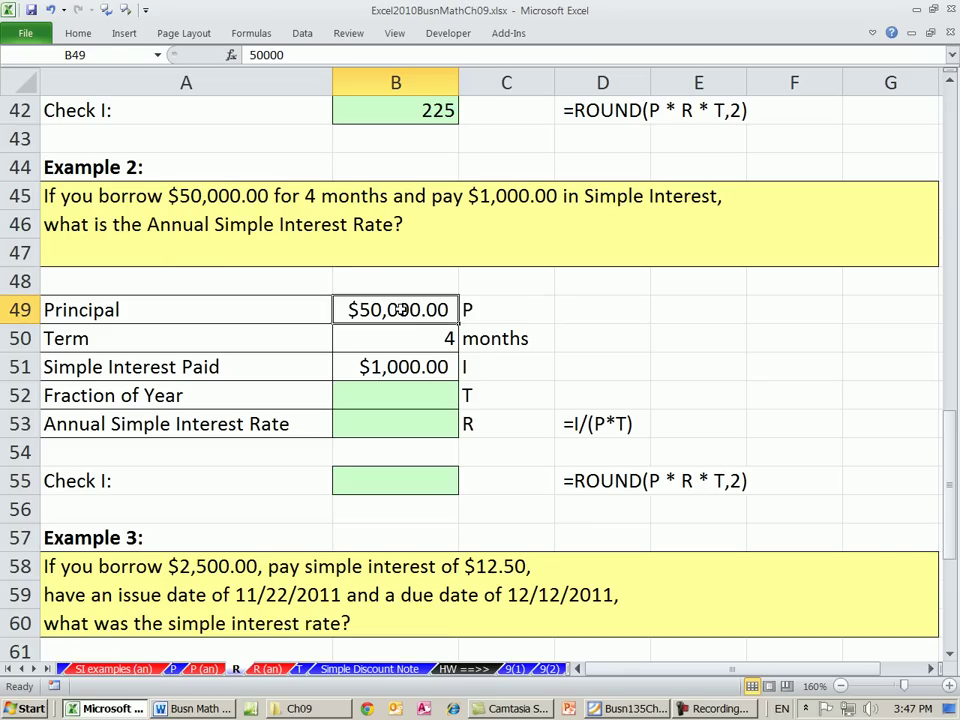
click(412, 367)
click(428, 336)
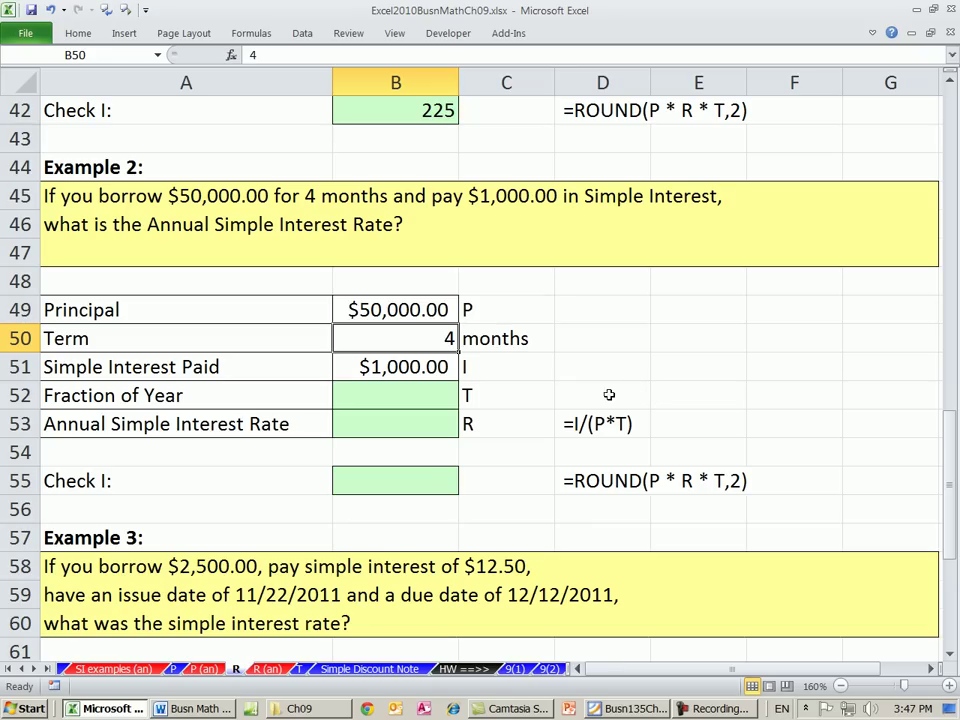
click(415, 396)
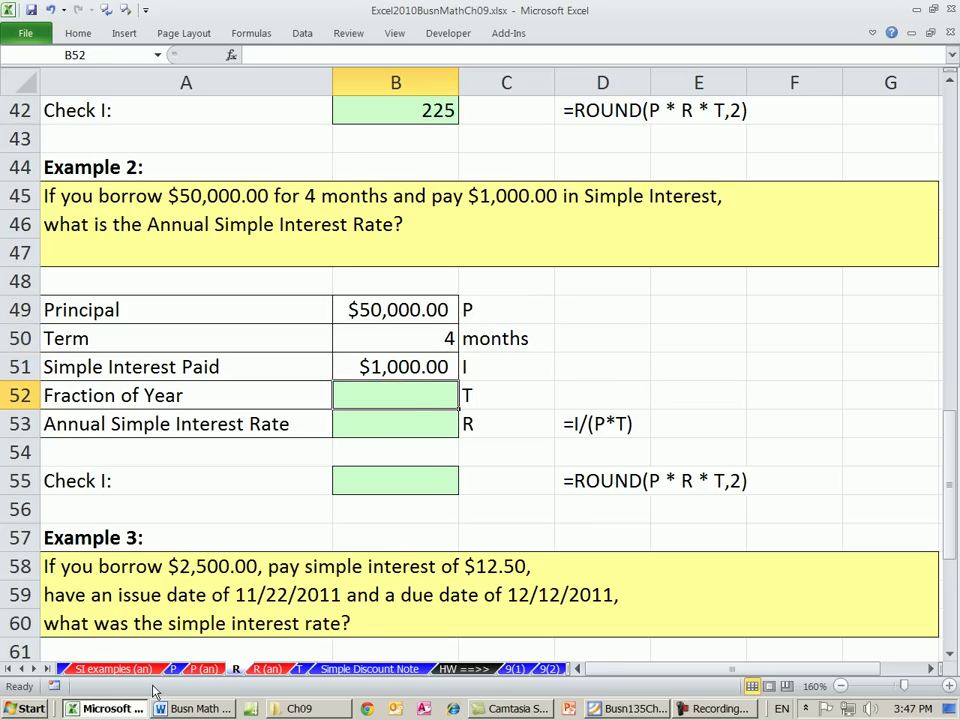
text(=)
key(Up)
key(Up)
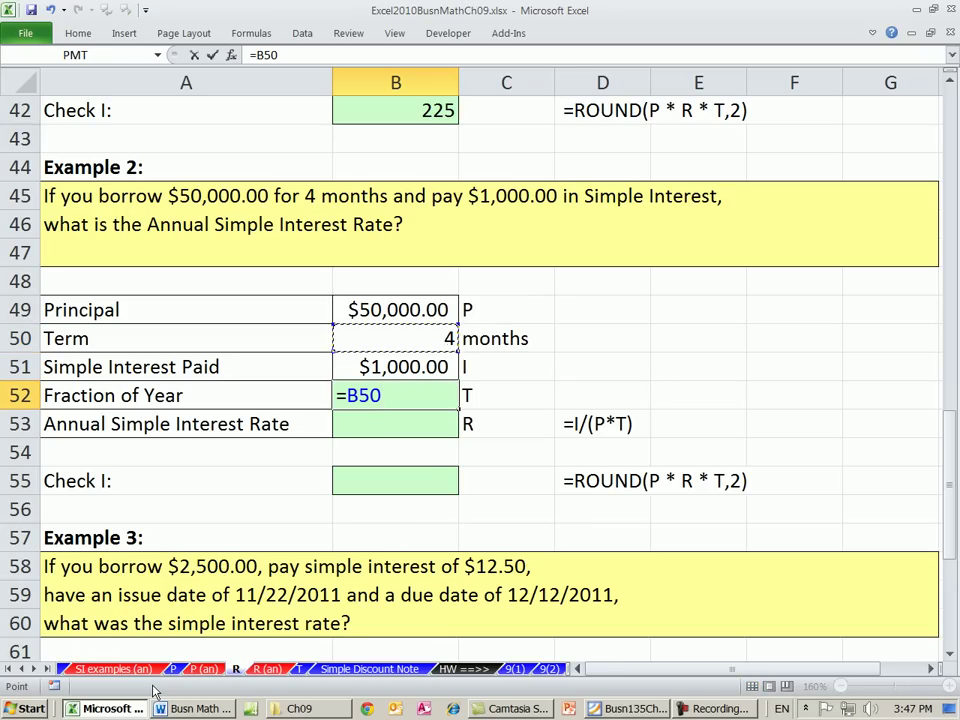
text(/12)
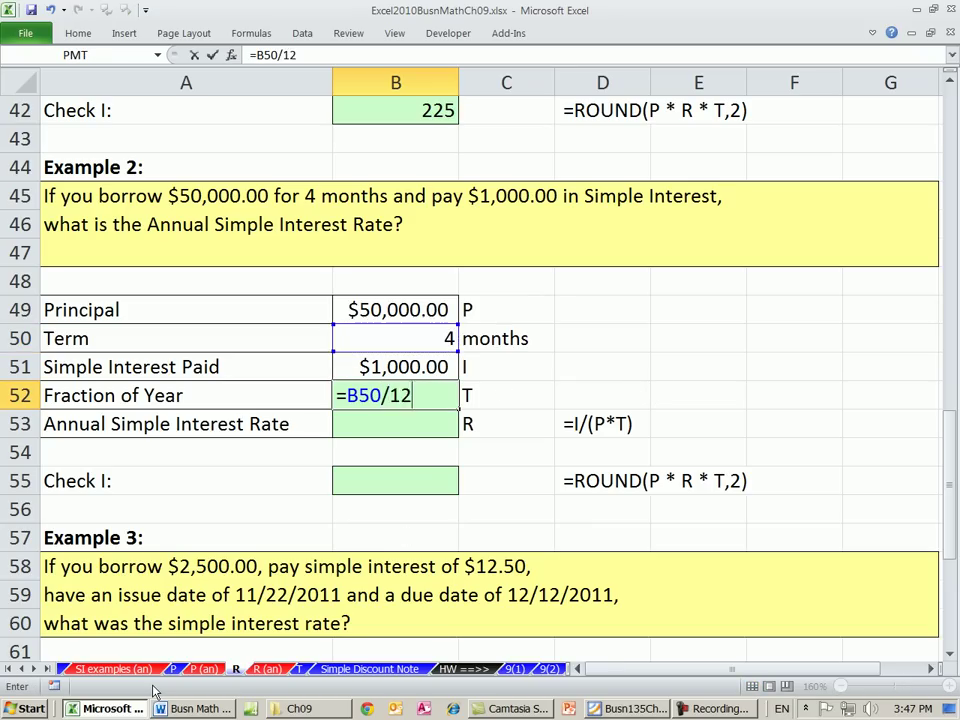
key(Return)
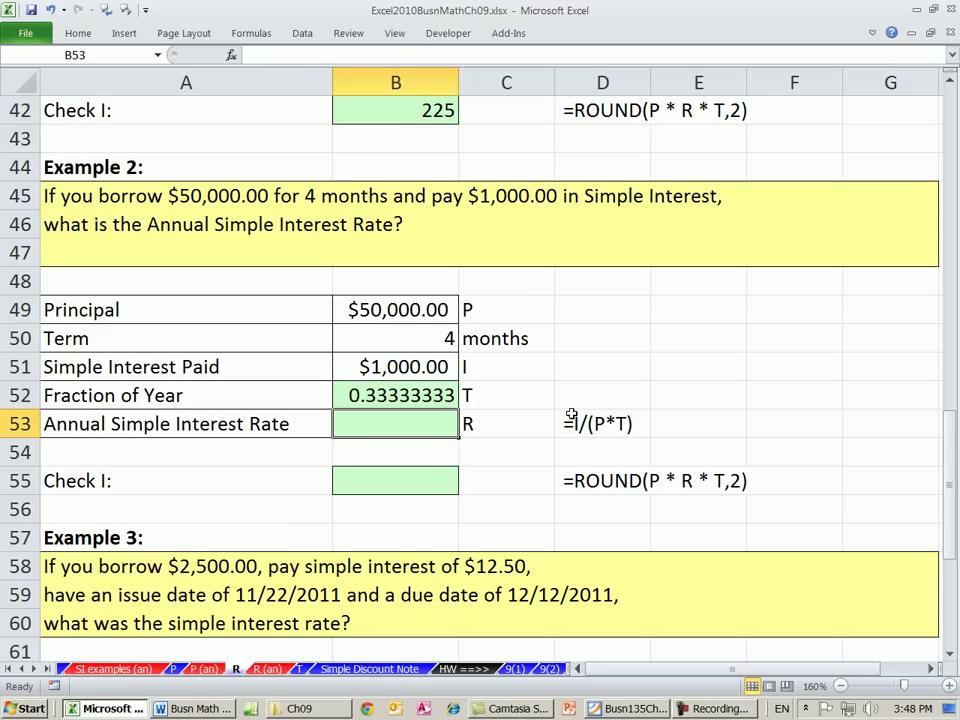
Calculate Example 2's annual simple interest rate in B53 with the formula =B51/(B49*B52)
text(=)
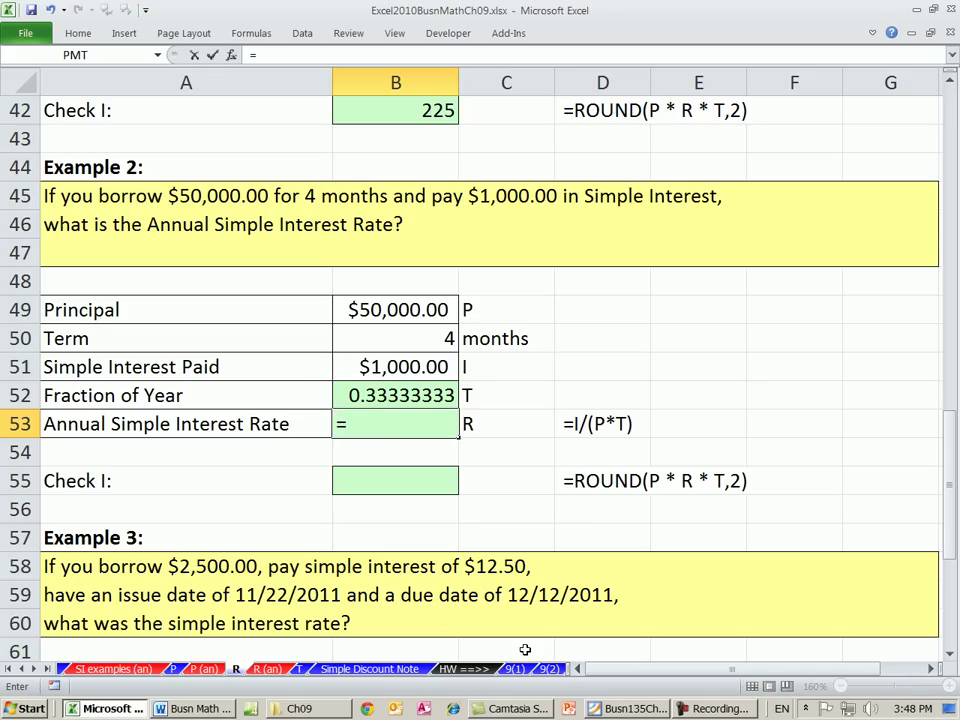
key(Up)
key(Up)
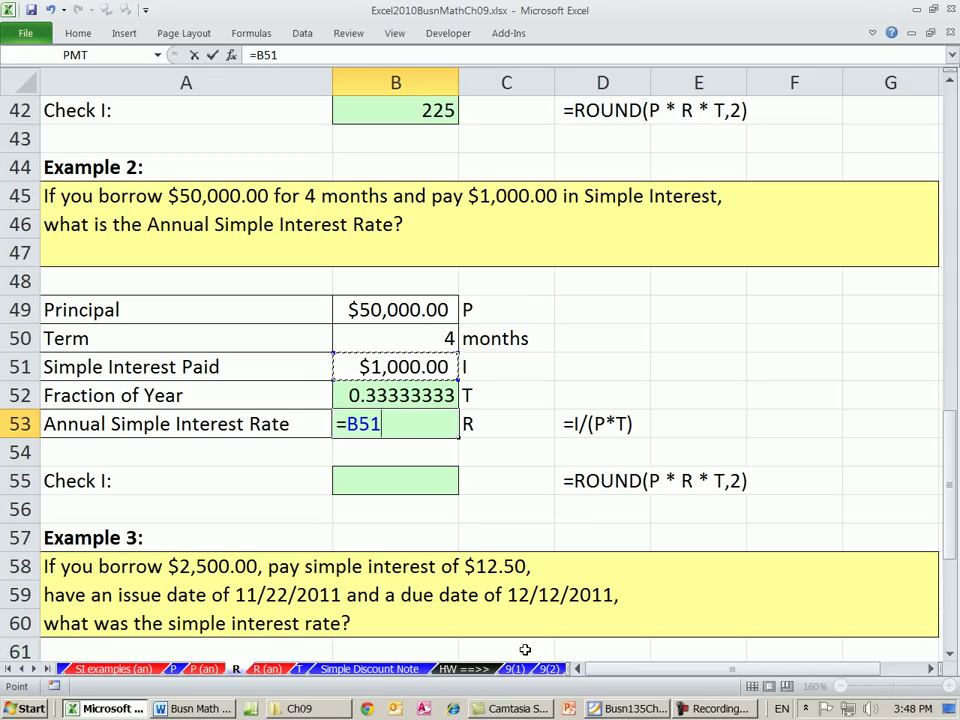
text(/()
key(Up)
key(Up)
key(Up)
key(Up)
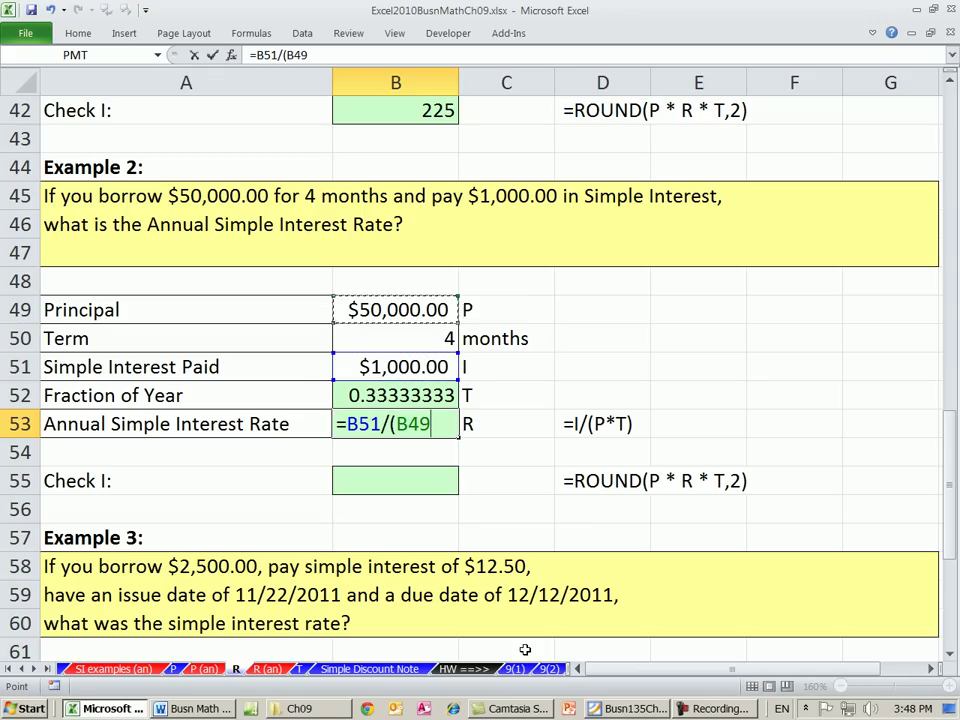
text(*)
key(Up)
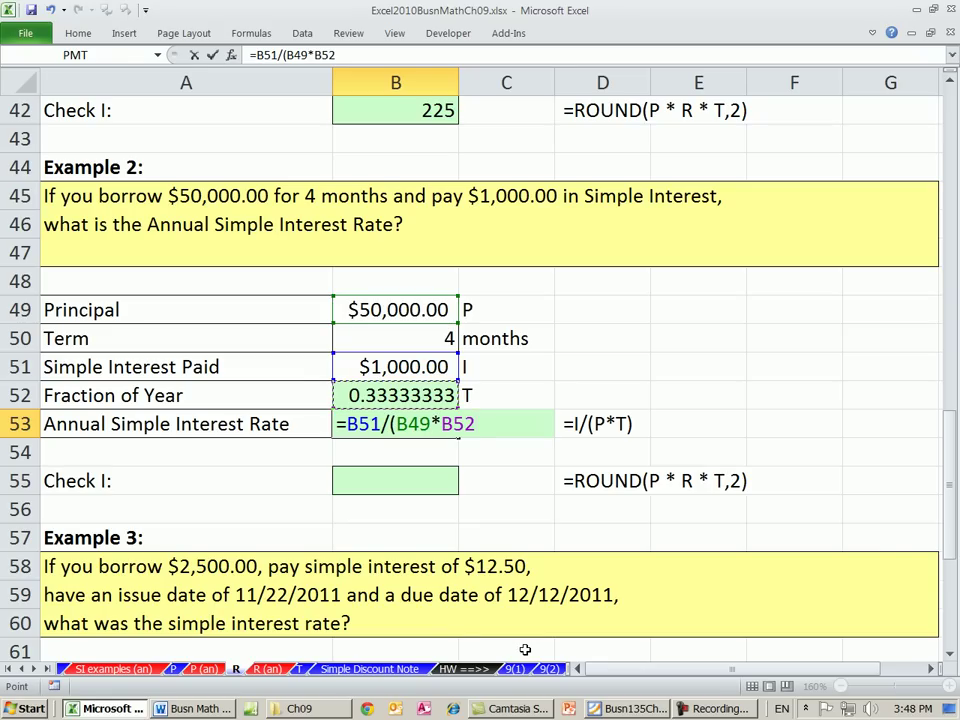
text())
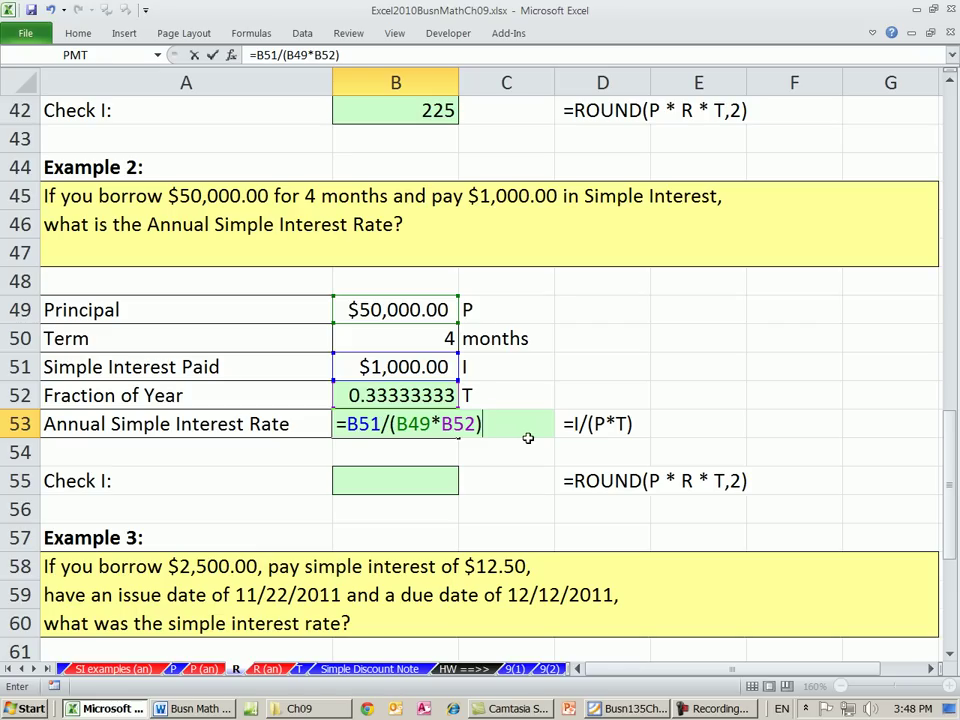
key(Return)
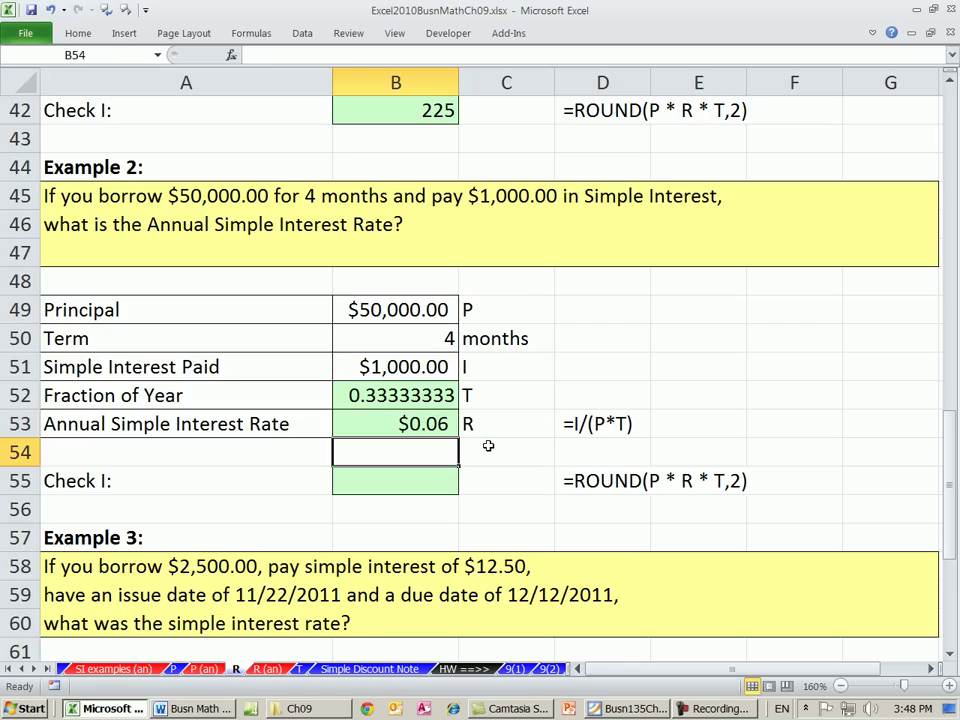
Apply the General number format to Example 2's annual simple interest rate in B53
click(407, 424)
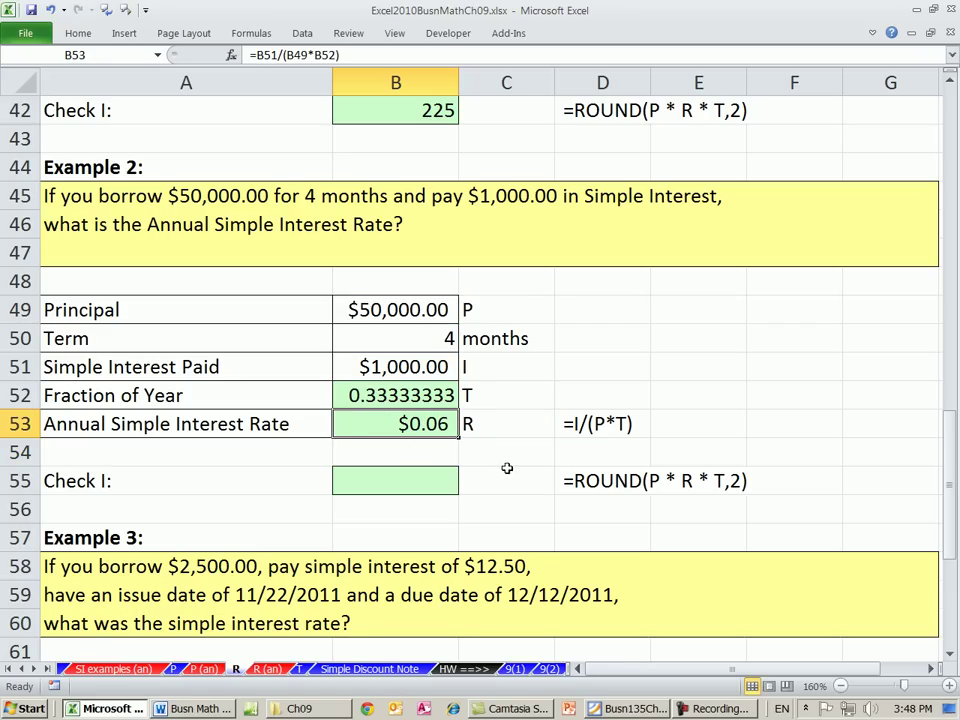
key(ctrl+shift+asciitilde)
click(66, 35)
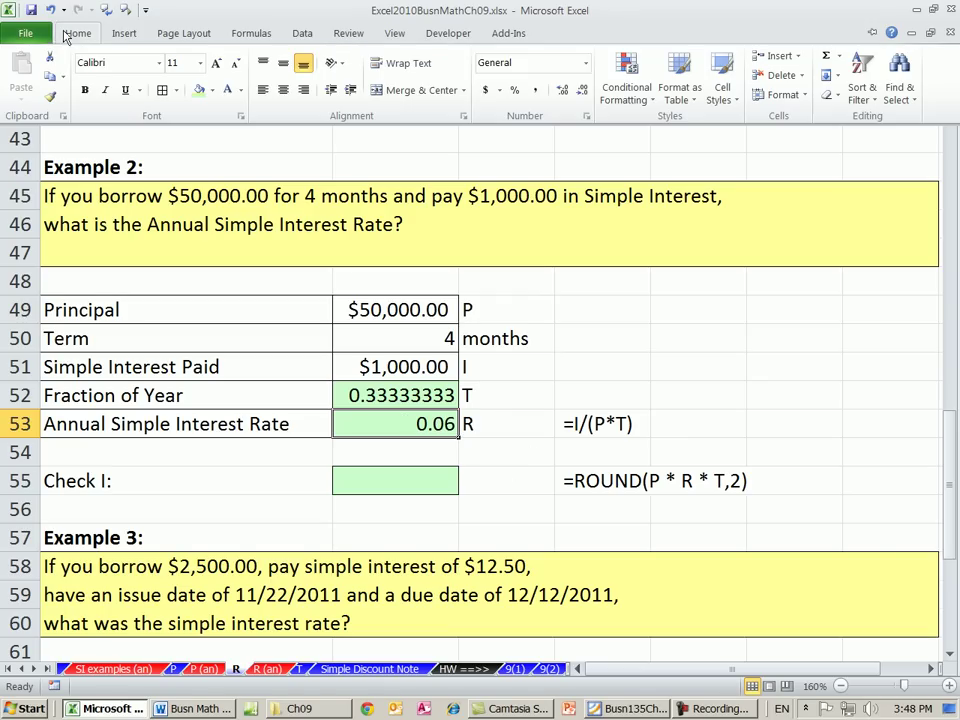
click(585, 63)
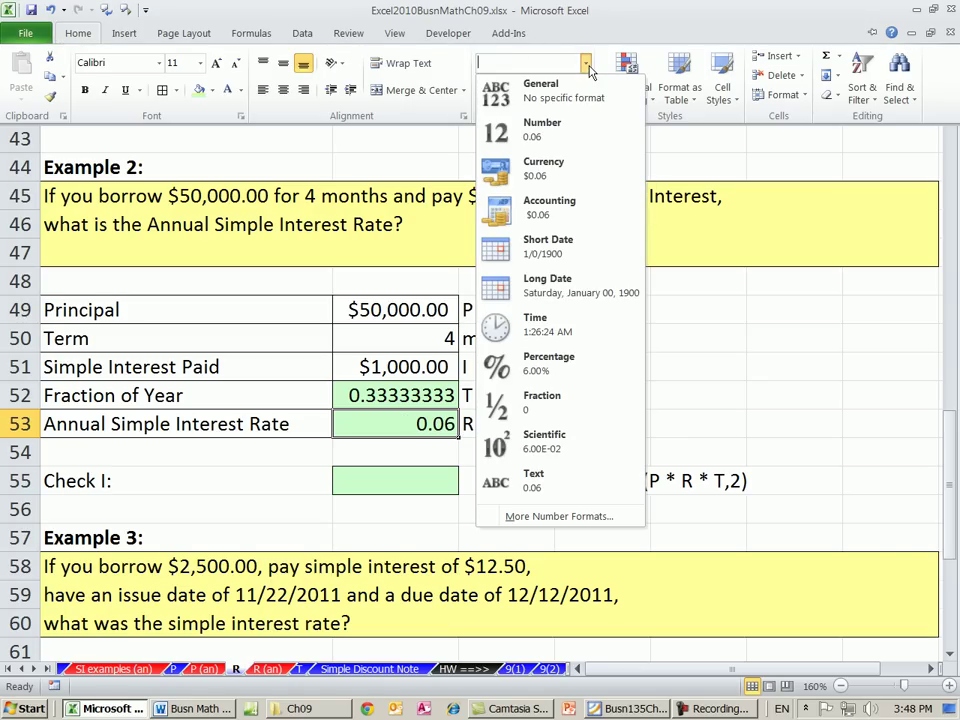
click(656, 338)
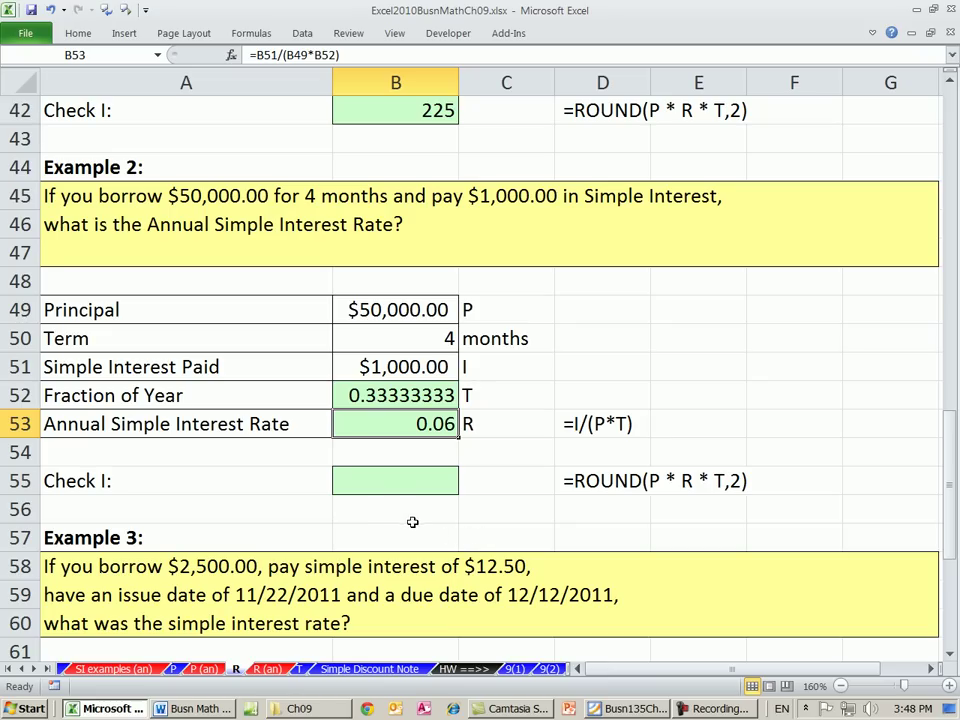
Enter the interest check for Example 2 in B55 as =ROUND(B49*B53*B52,2)
click(377, 486)
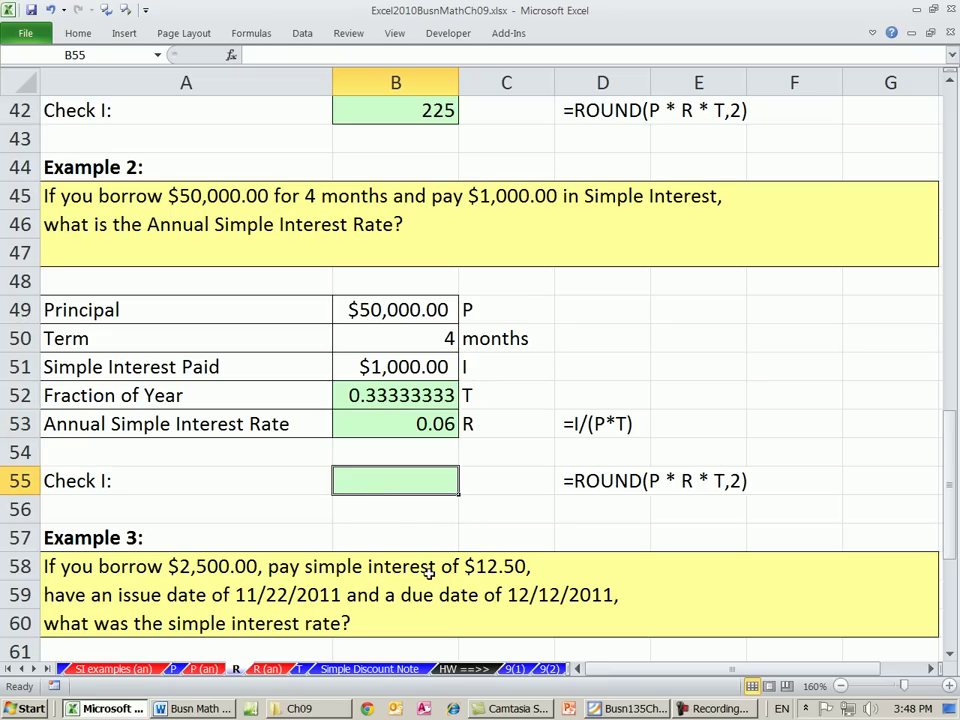
text(=roun)
key(Tab)
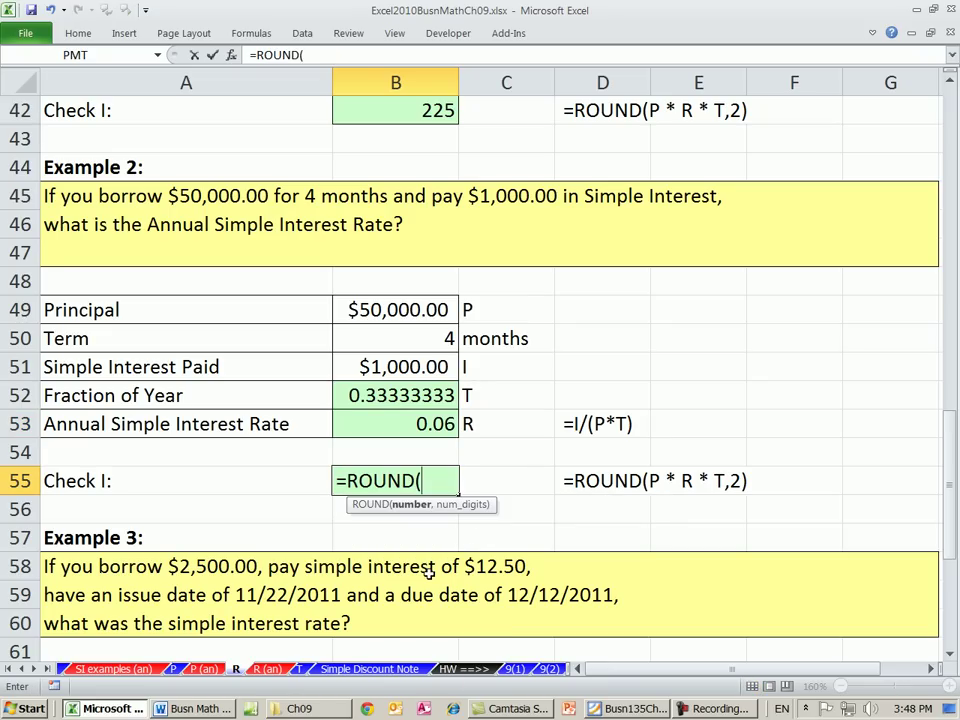
click(437, 306)
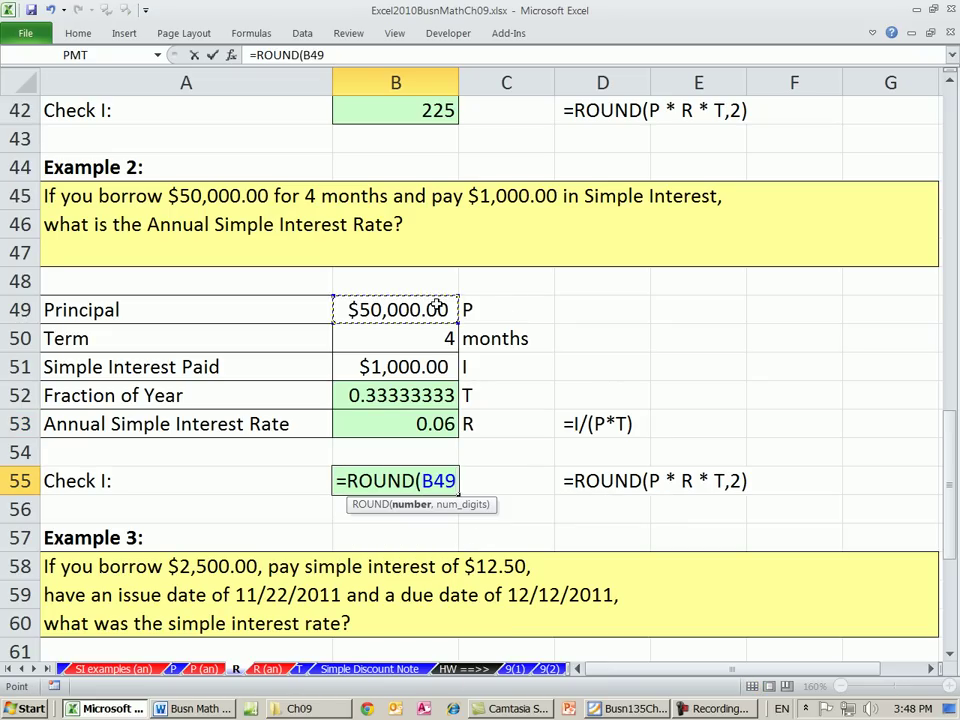
text(*)
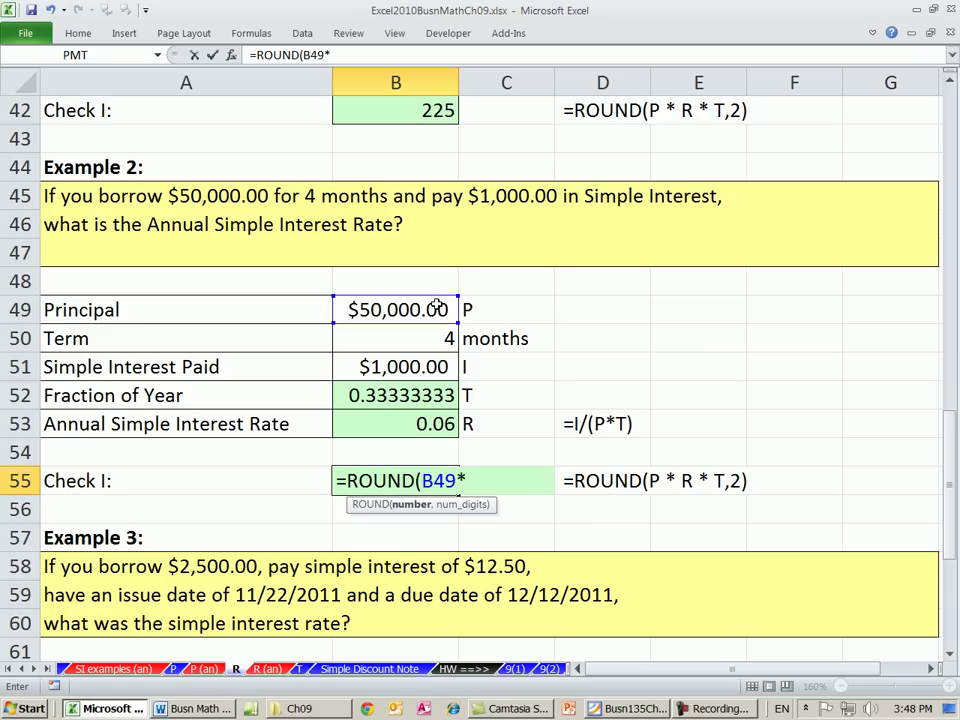
click(436, 423)
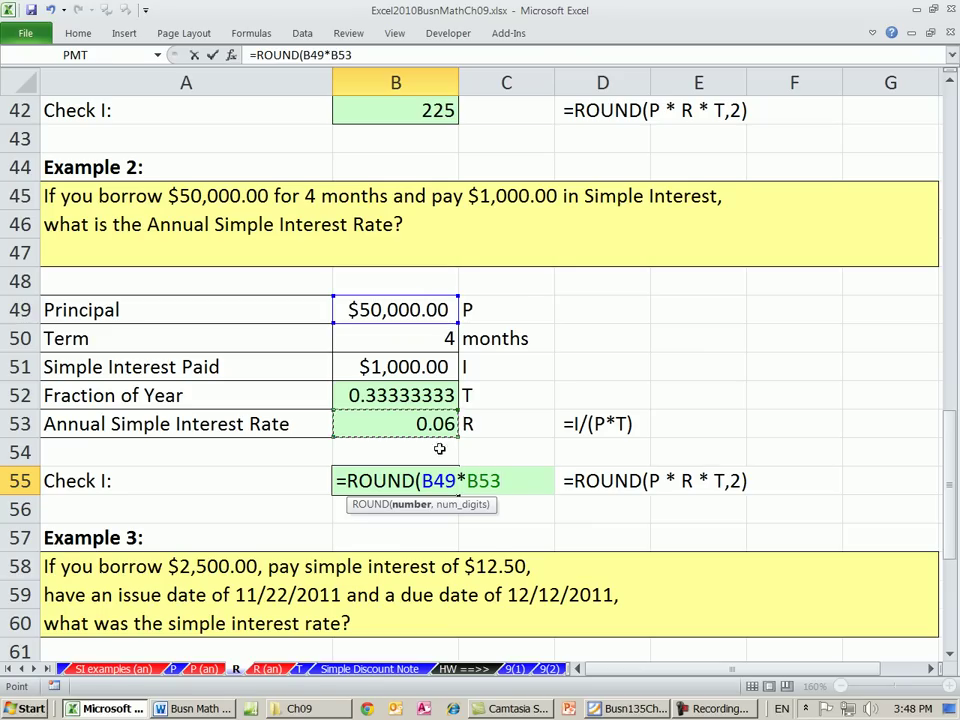
text(*)
click(405, 394)
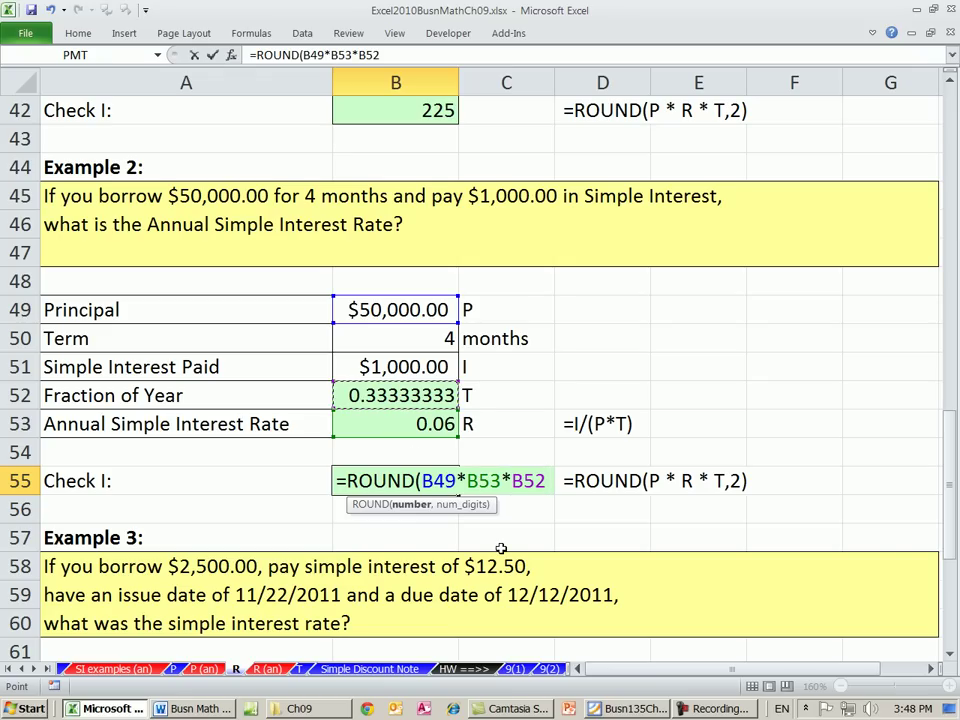
text(,2)
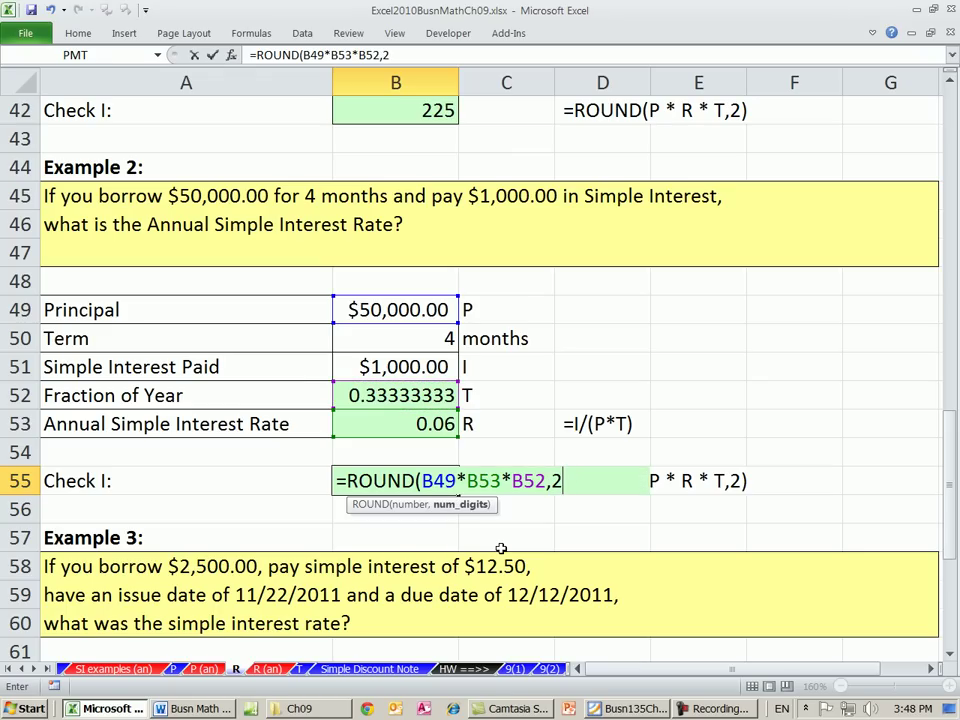
text())
key(ctrl+Return)
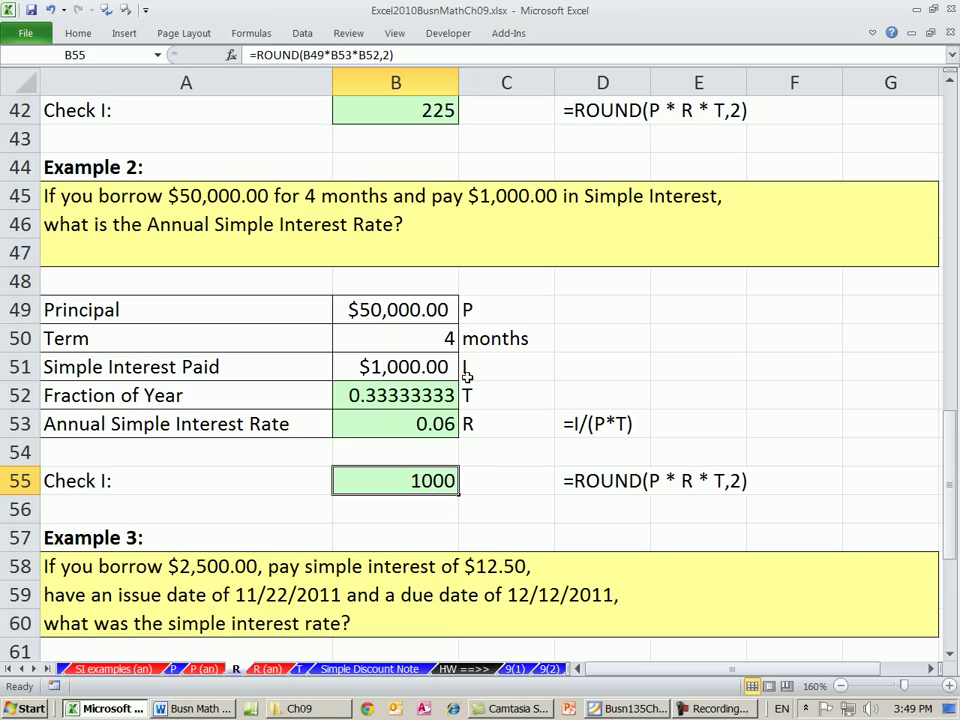
Calculate Example 3's number of days in B66 by subtracting the issue date from the due date, =B65-B64
scroll(606, 491, down, 4)
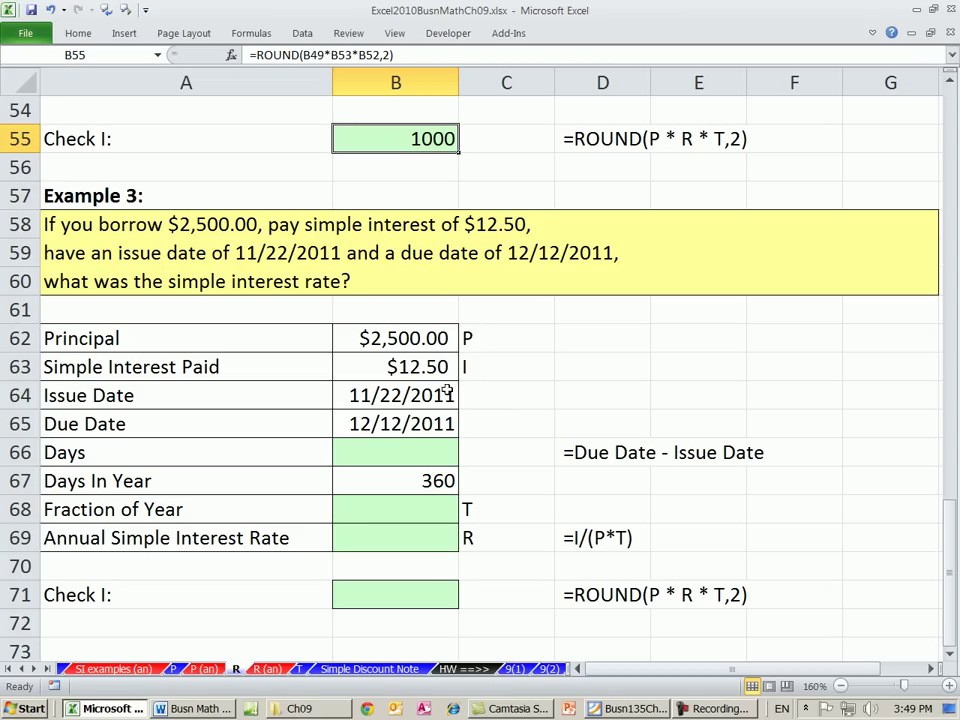
click(189, 430)
click(184, 396)
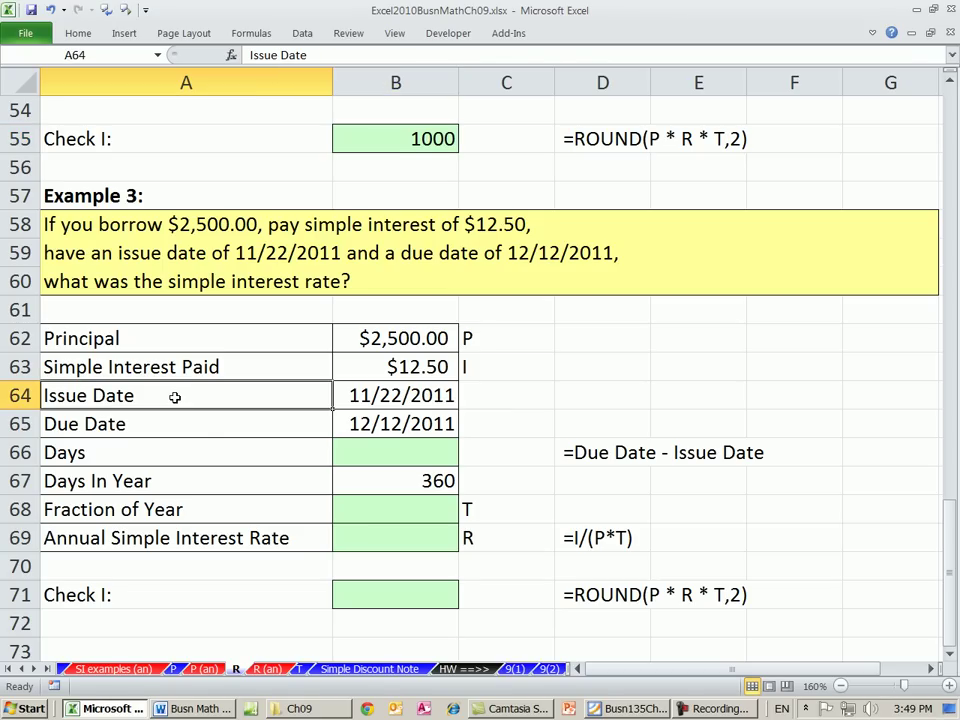
click(410, 422)
drag(410, 422, 408, 398)
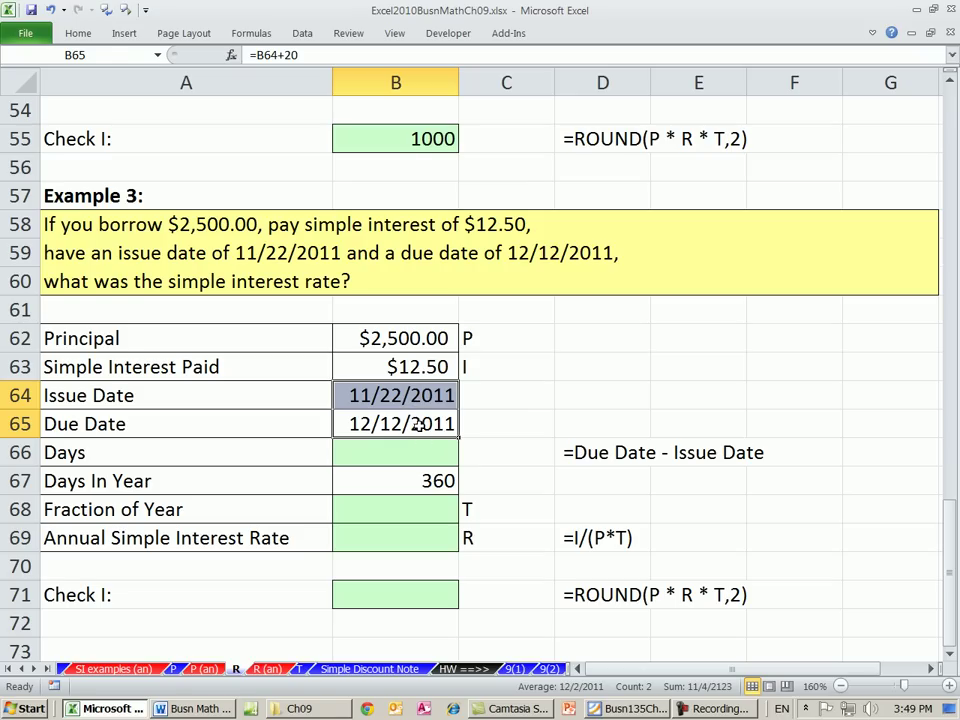
click(418, 452)
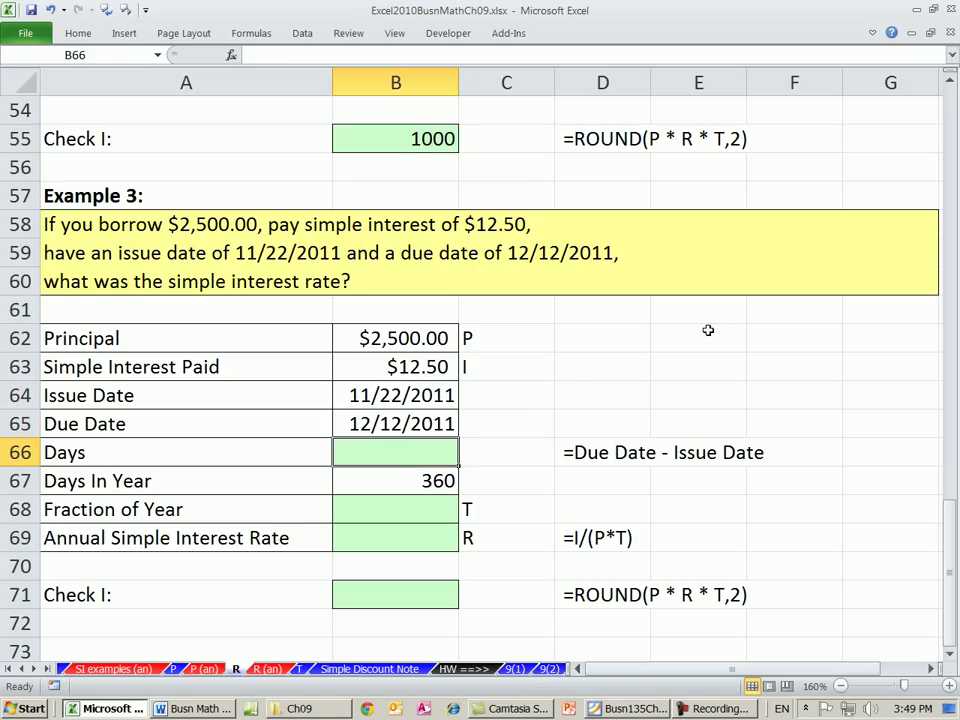
text(=)
key(Up)
text(-)
key(Up)
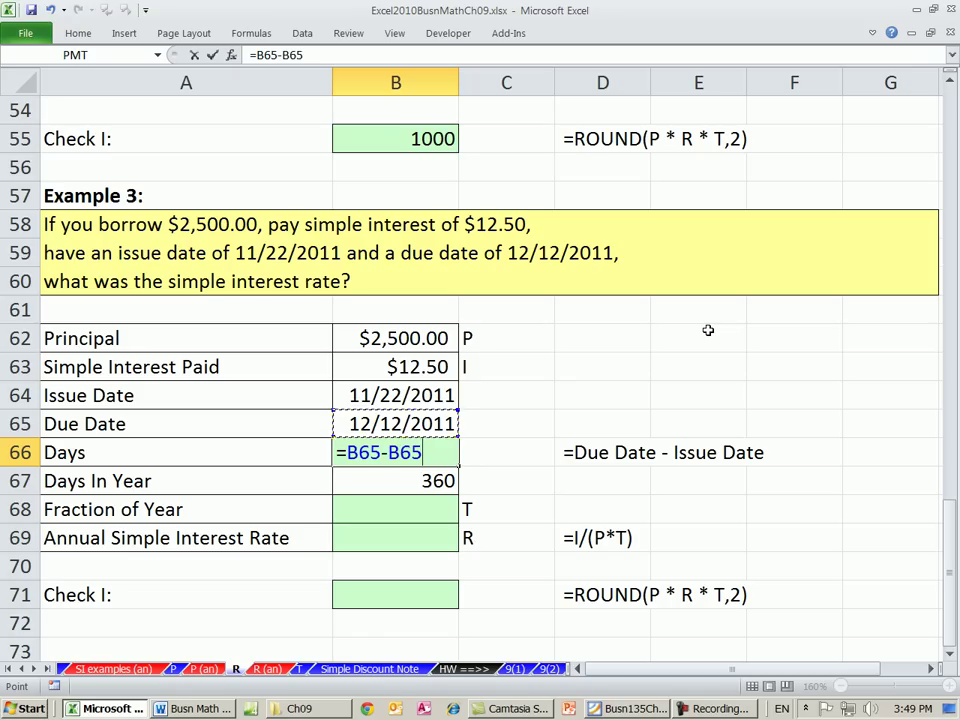
key(Up)
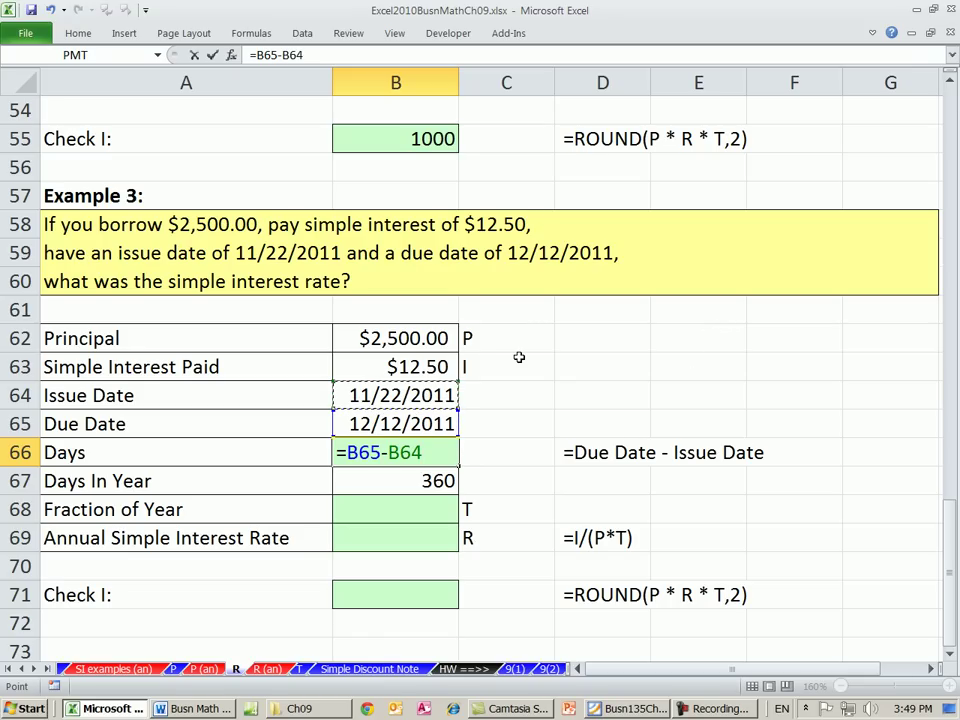
key(Return)
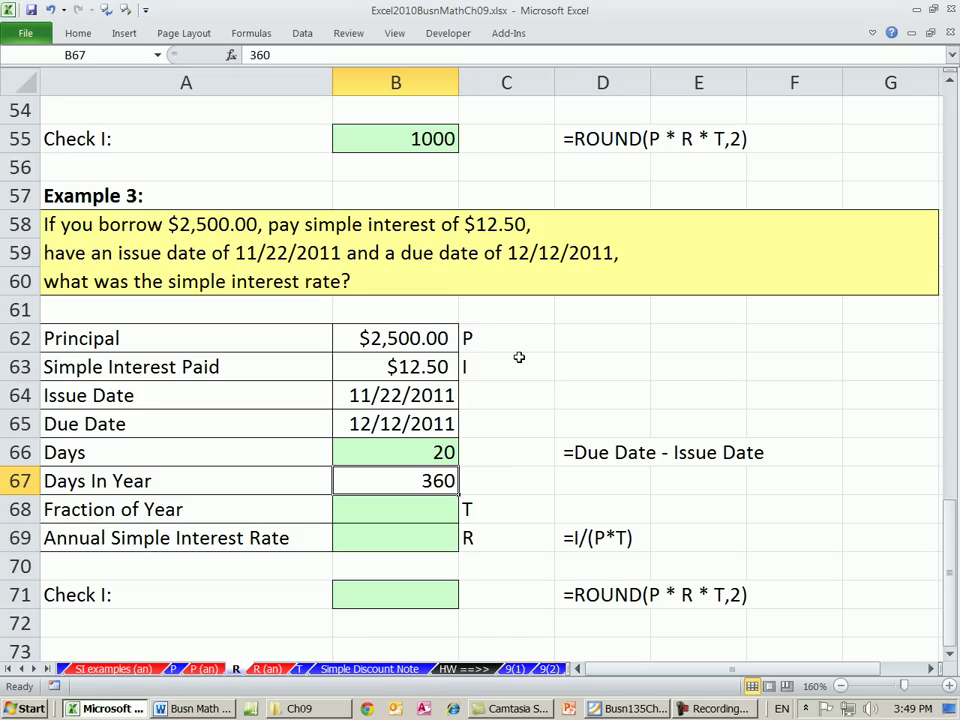
click(453, 444)
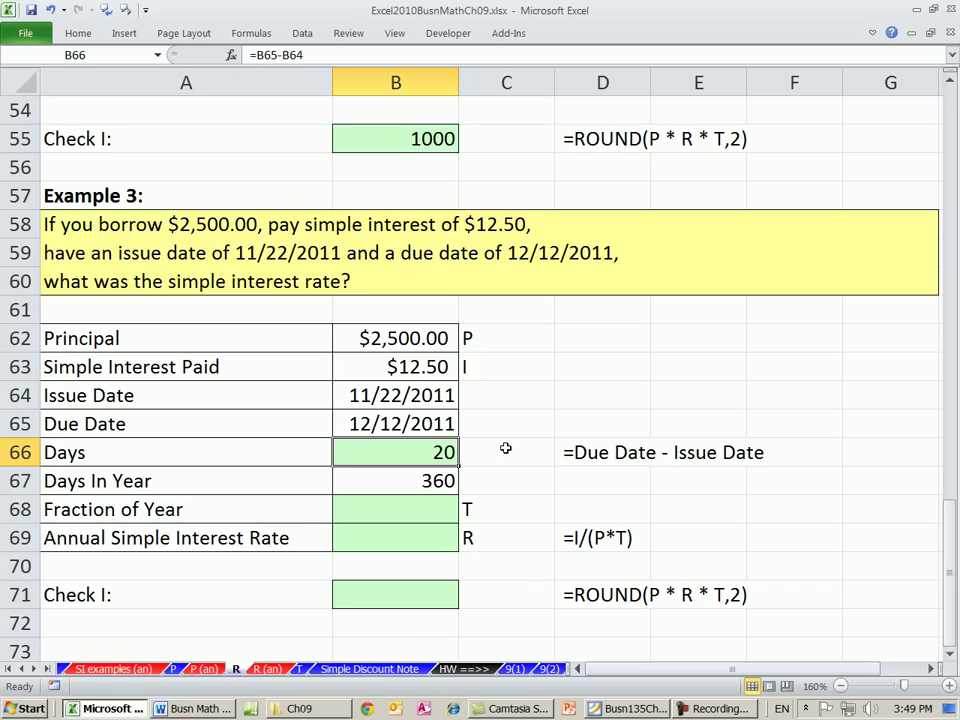
Calculate Example 3's fraction of year in B68 by dividing the days by the days in year, =B66/B67
click(376, 508)
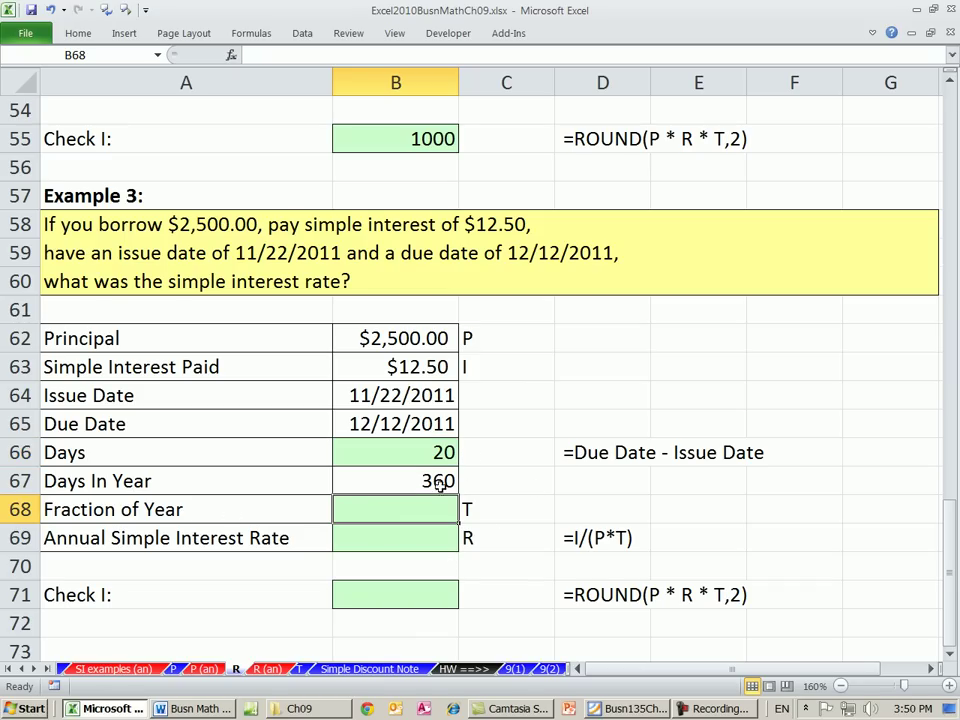
text(=)
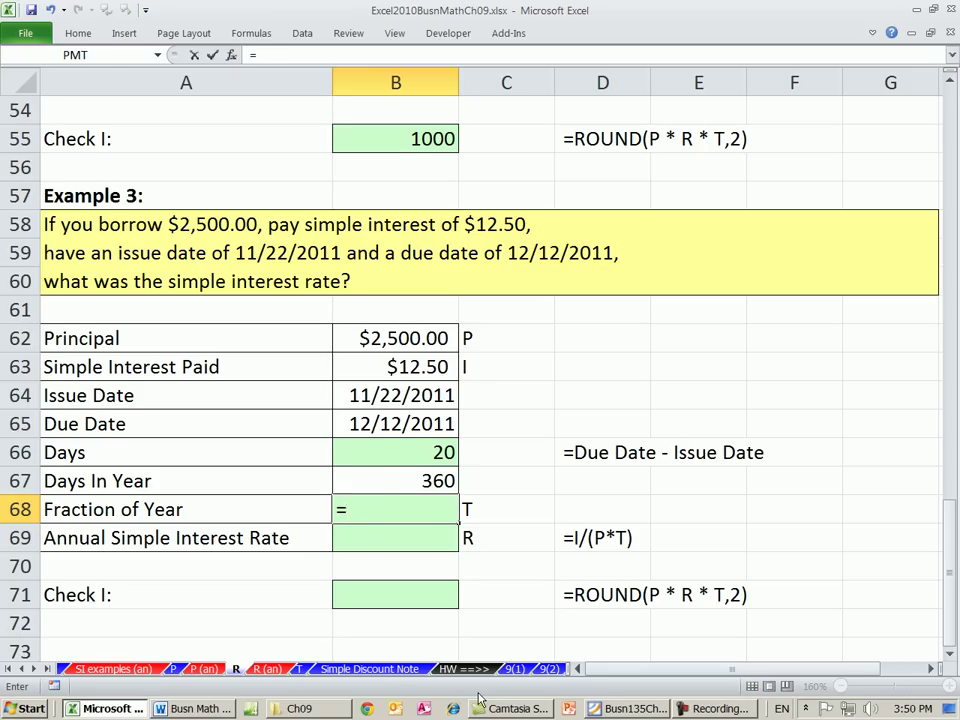
key(Up)
key(Up)
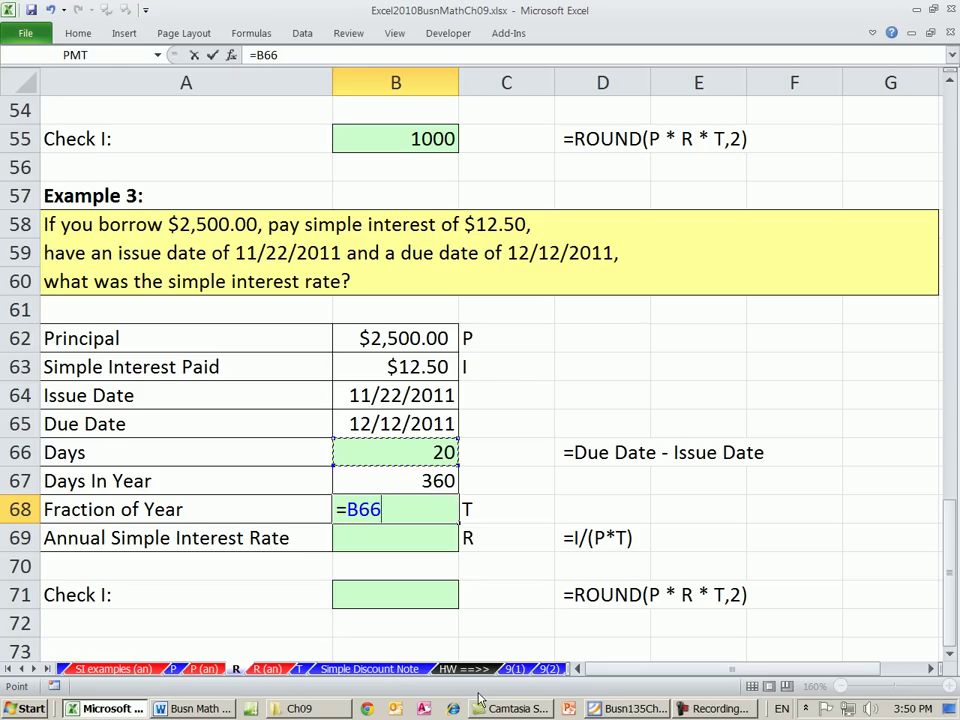
text(/)
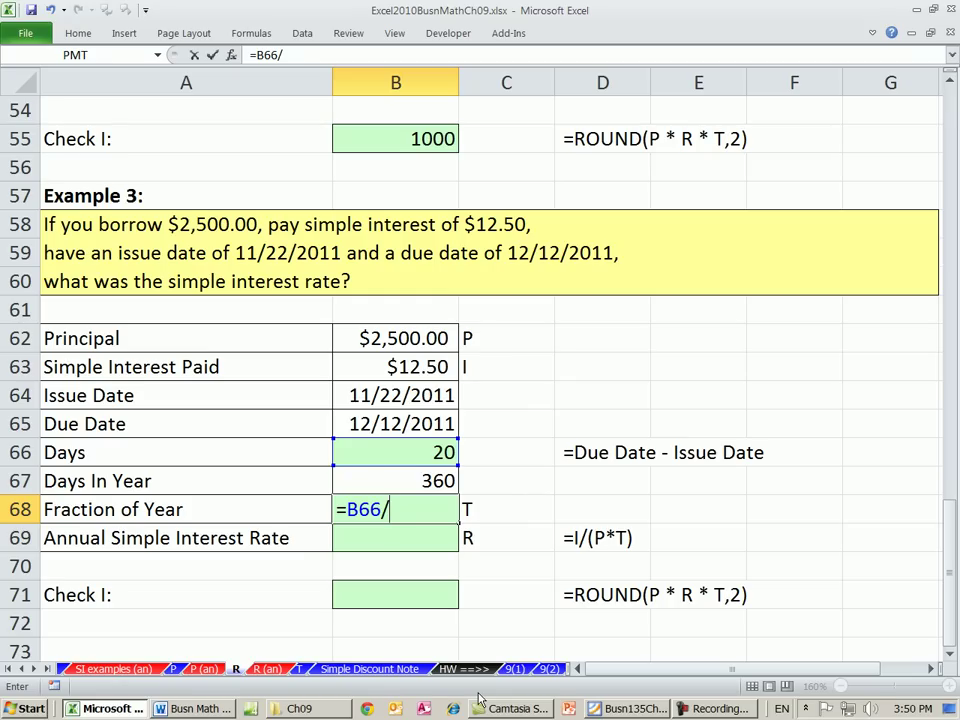
key(Up)
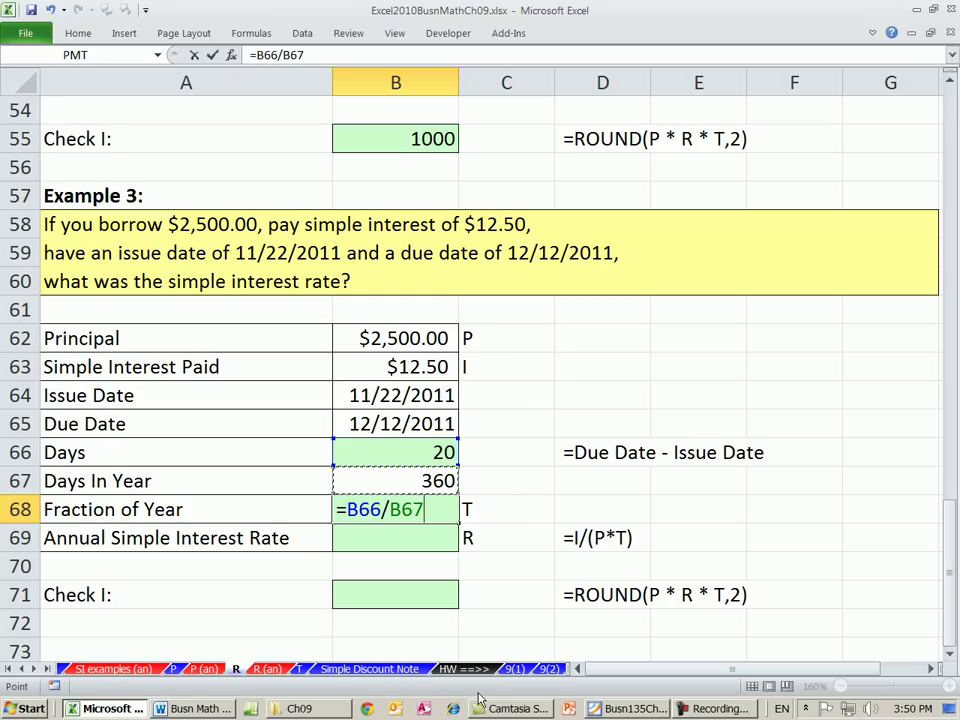
key(ctrl+Return)
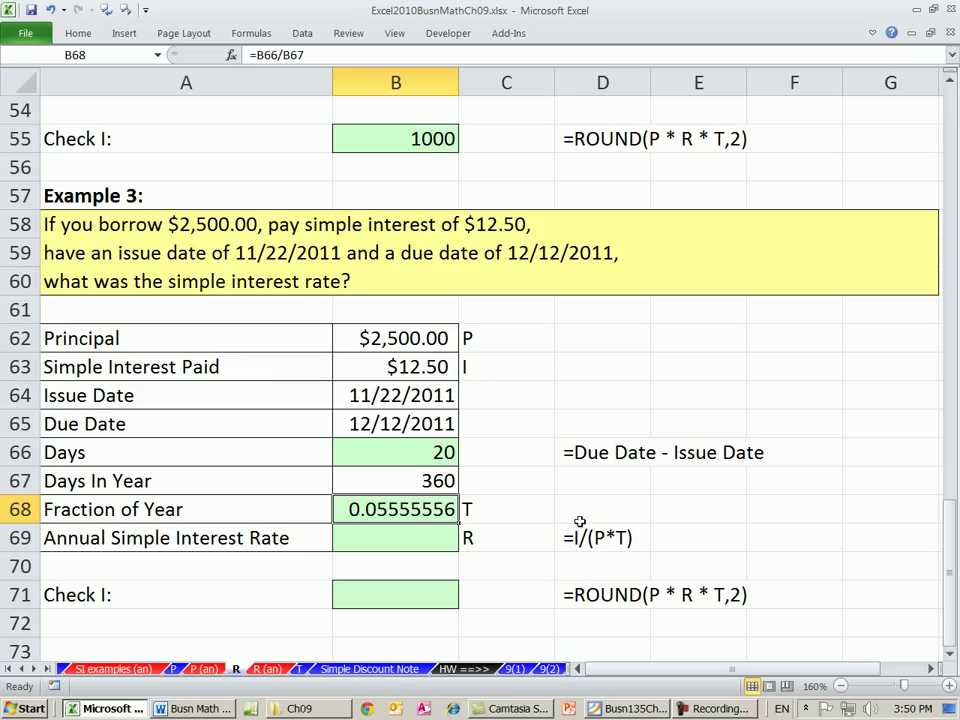
Calculate Example 3's annual simple interest rate in B69 as =B63/(B62*B68) and apply the General number format to it
click(435, 543)
text(=)
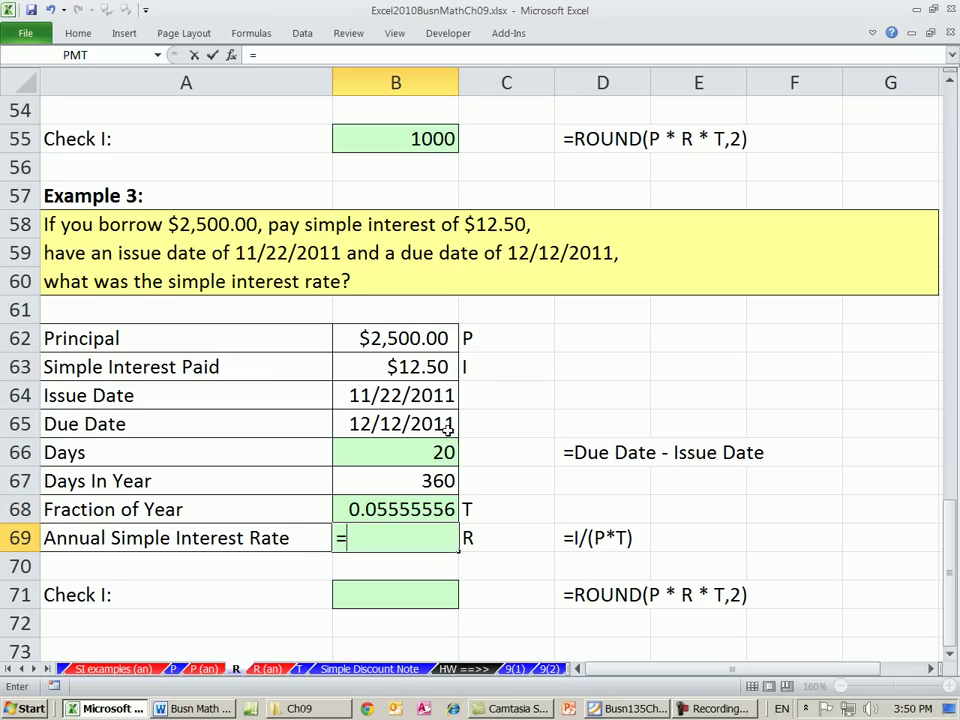
click(378, 366)
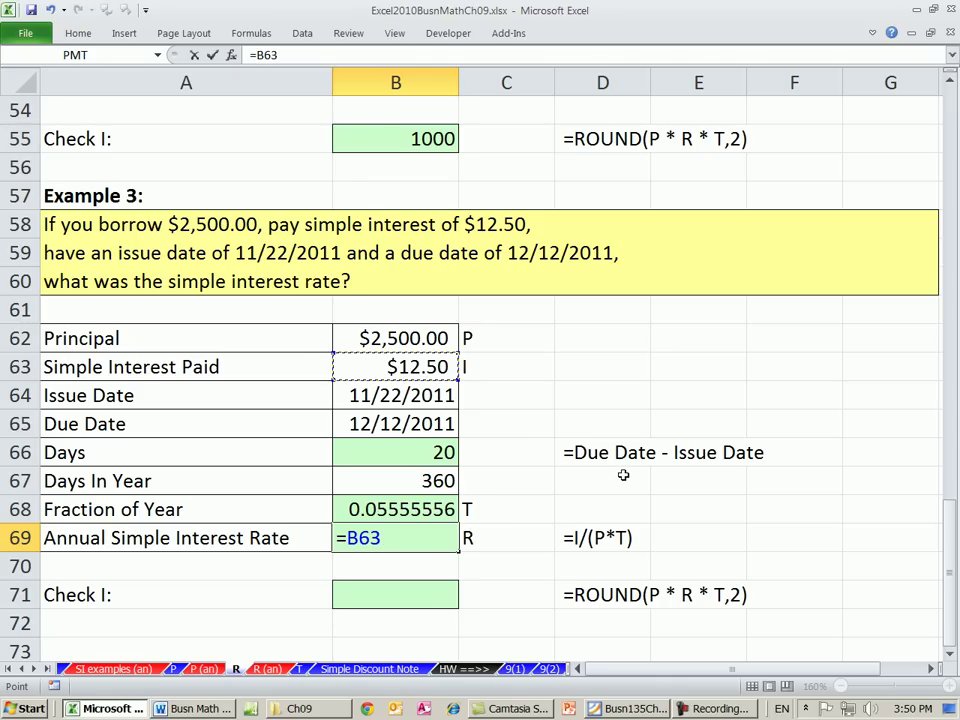
text(/()
click(422, 338)
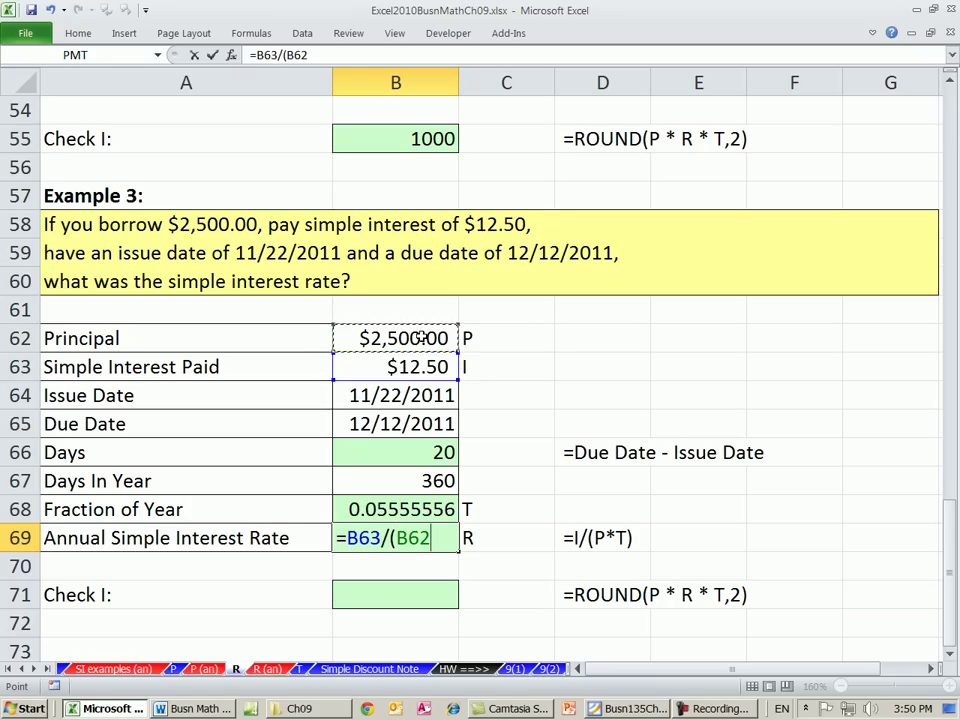
text(*)
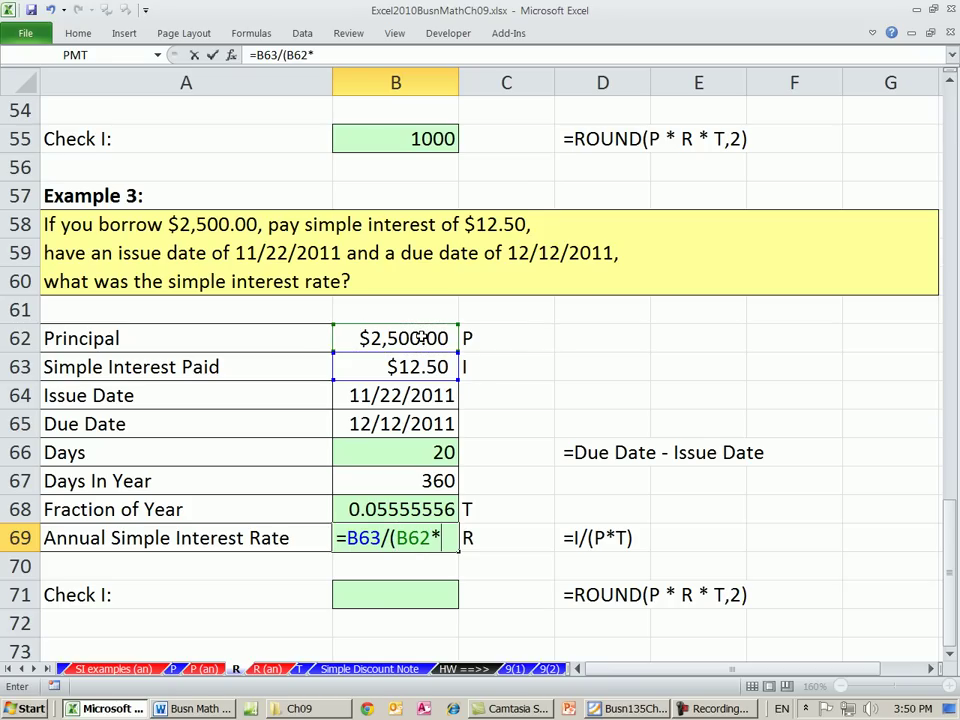
click(410, 510)
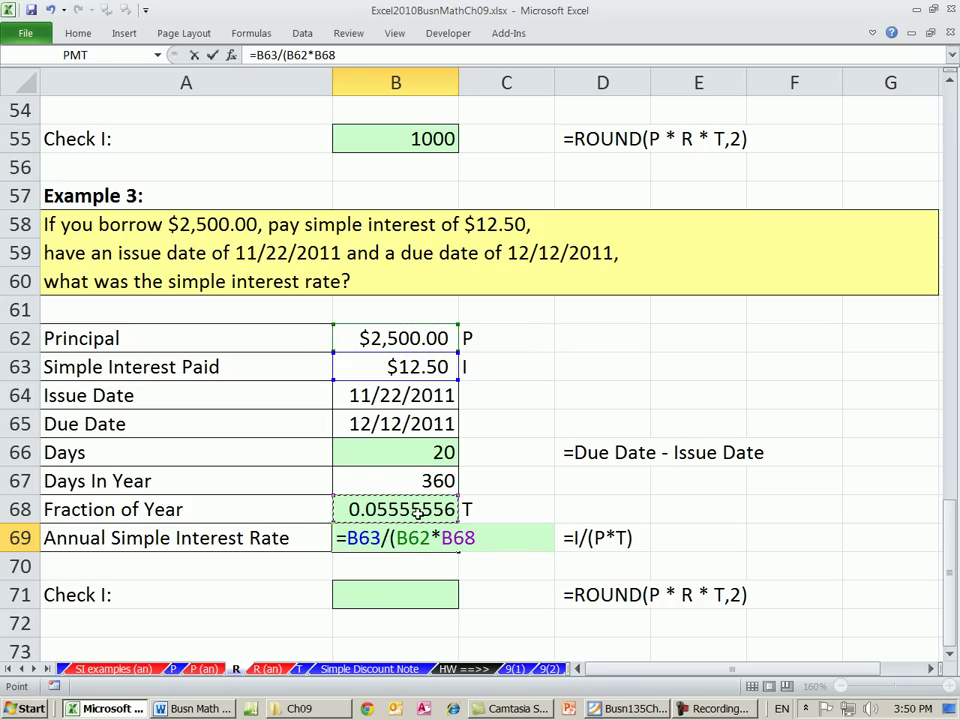
text())
key(ctrl+Return)
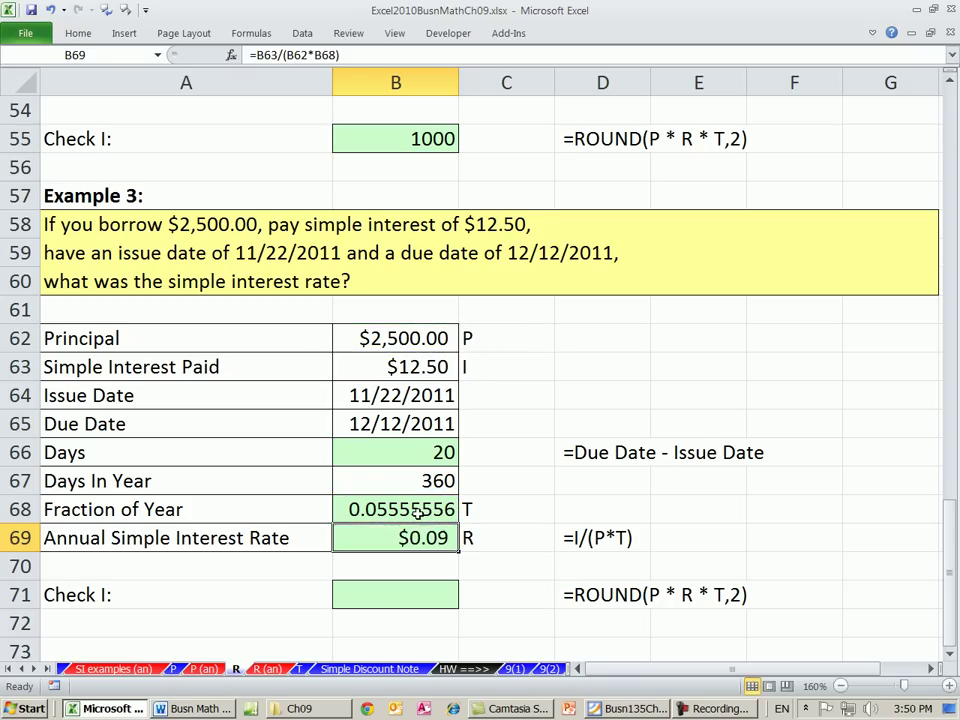
key(ctrl+shift+asciitilde)
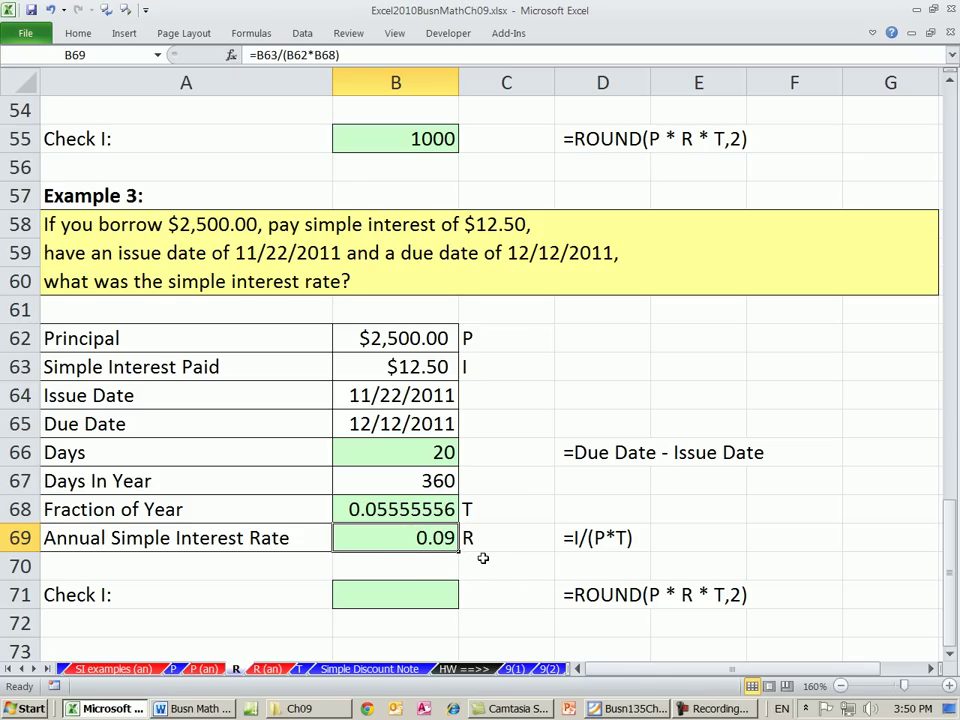
Enter the interest check for Example 3 in B71 as =ROUND(B62*B69*B68,2)
click(402, 600)
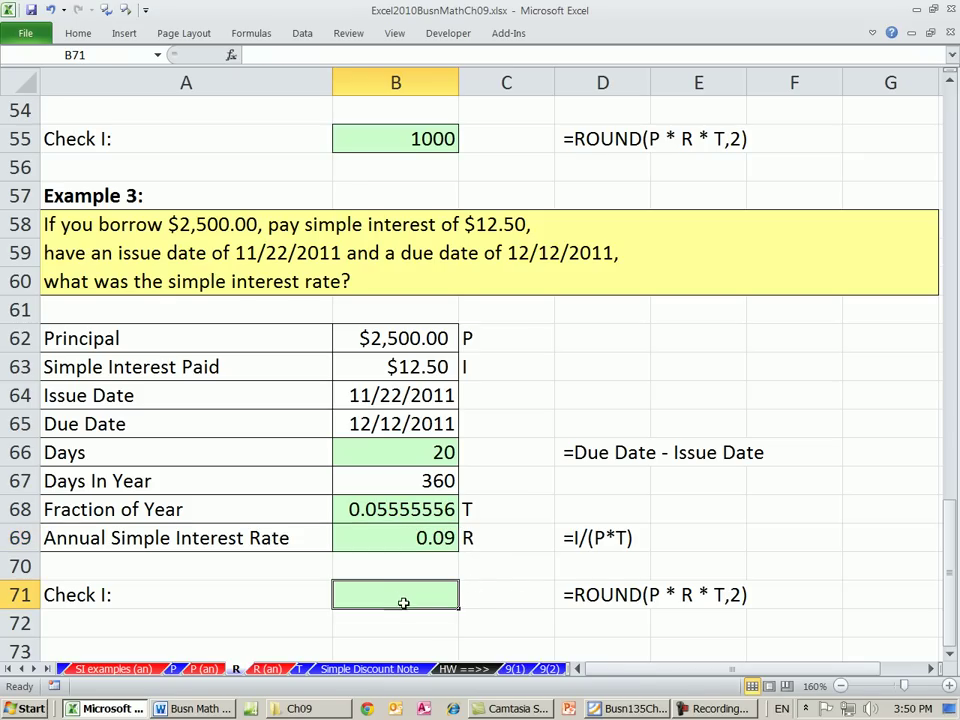
text(=round)
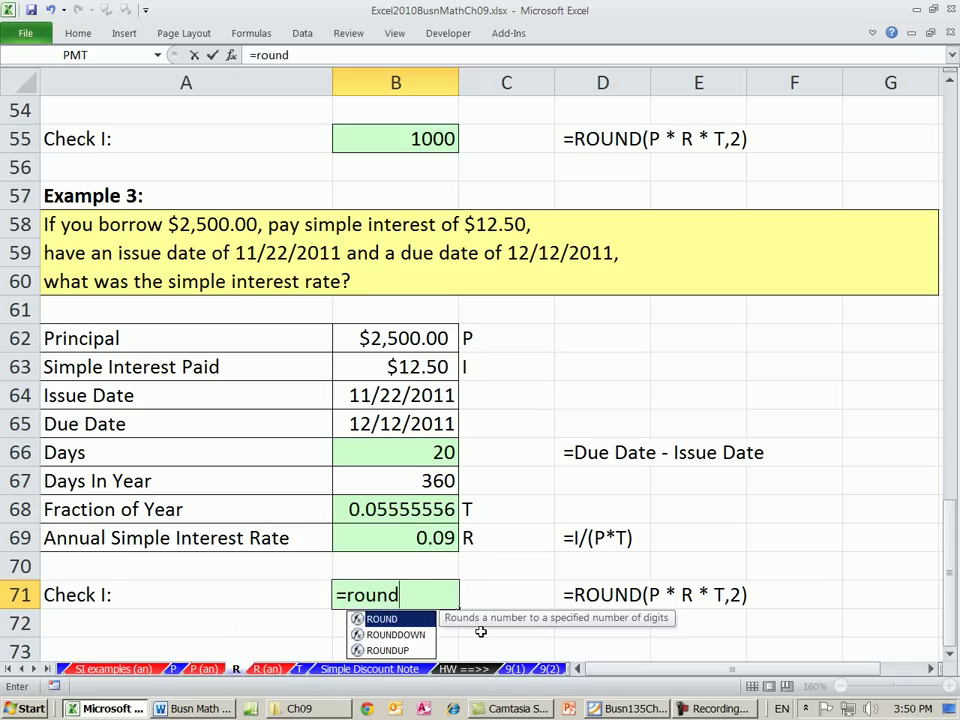
key(Tab)
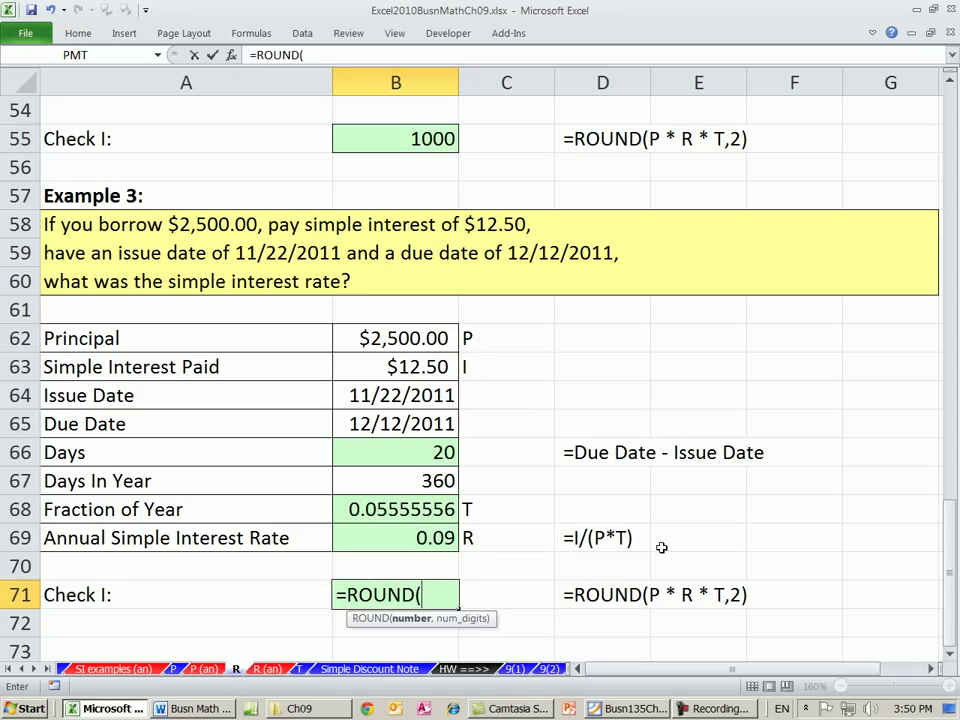
click(424, 339)
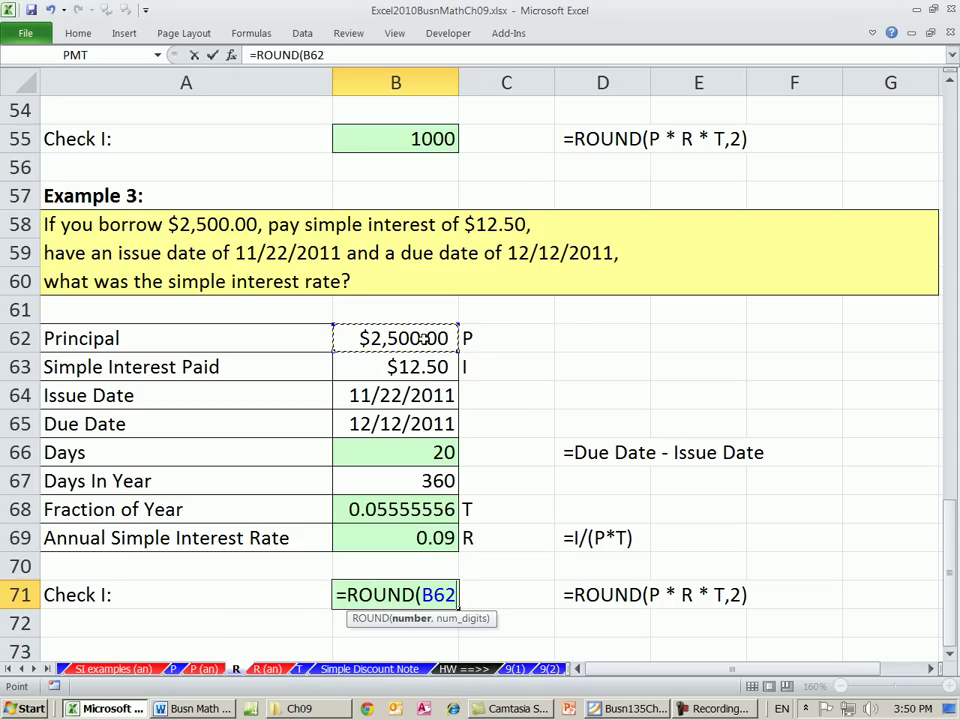
text(*)
click(426, 538)
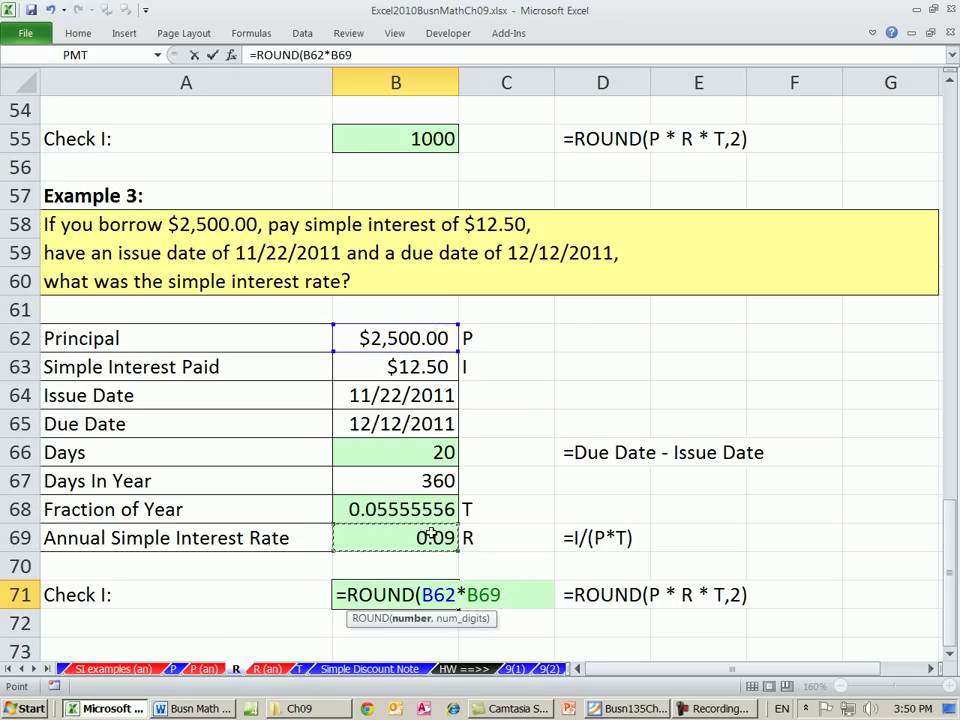
text(*)
click(424, 510)
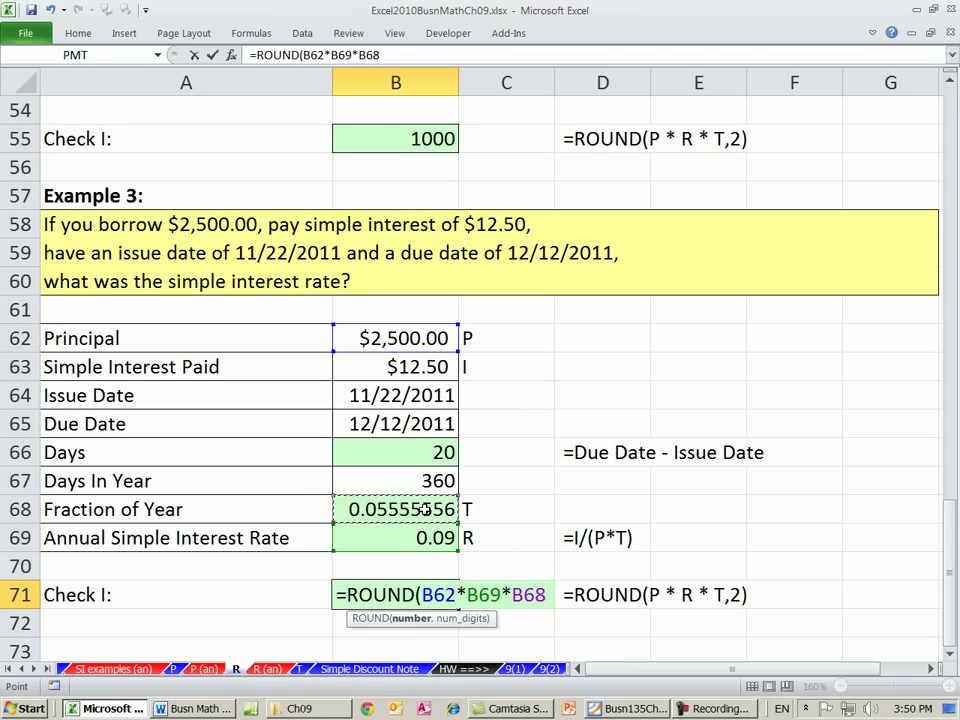
text(,2)
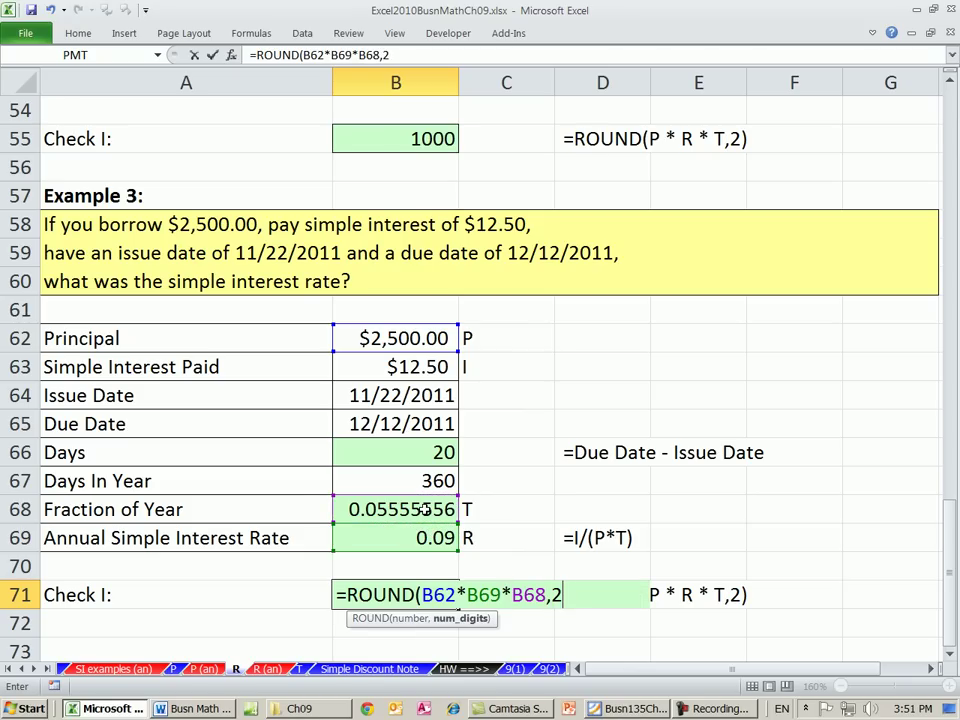
text())
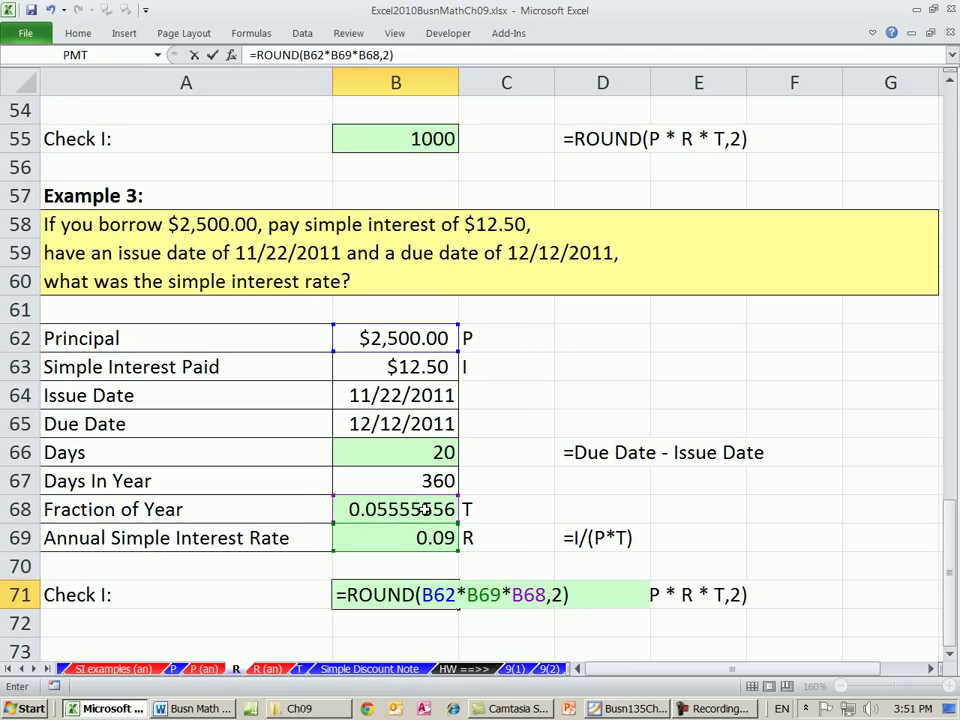
key(ctrl+Return)
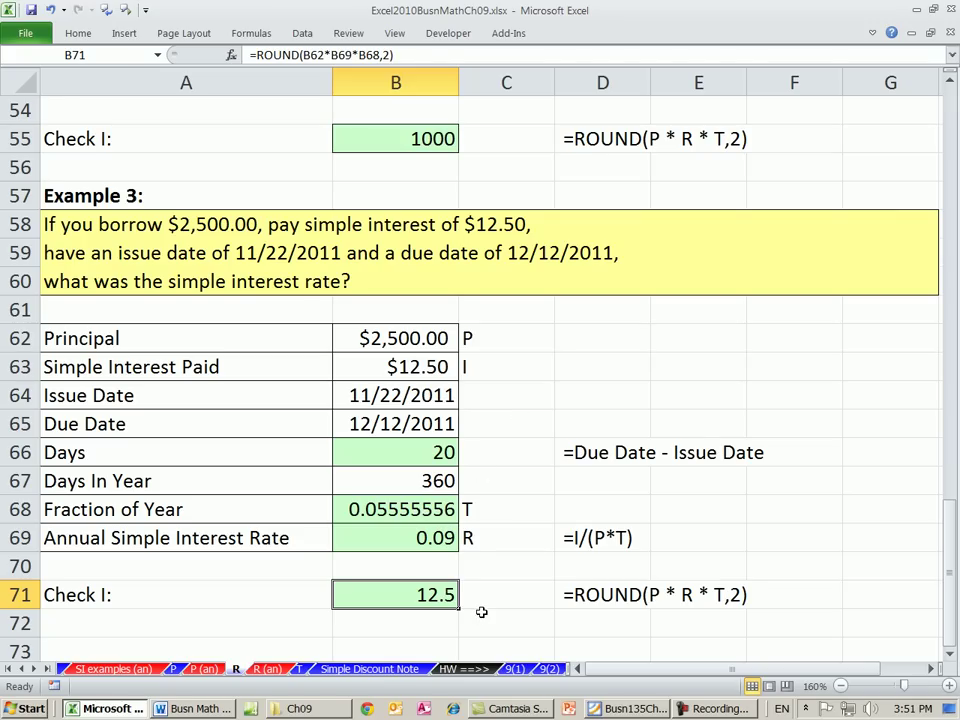
Open Example 3's annual simple interest rate formula in B69 to review its cell references
click(416, 542)
key(F2)
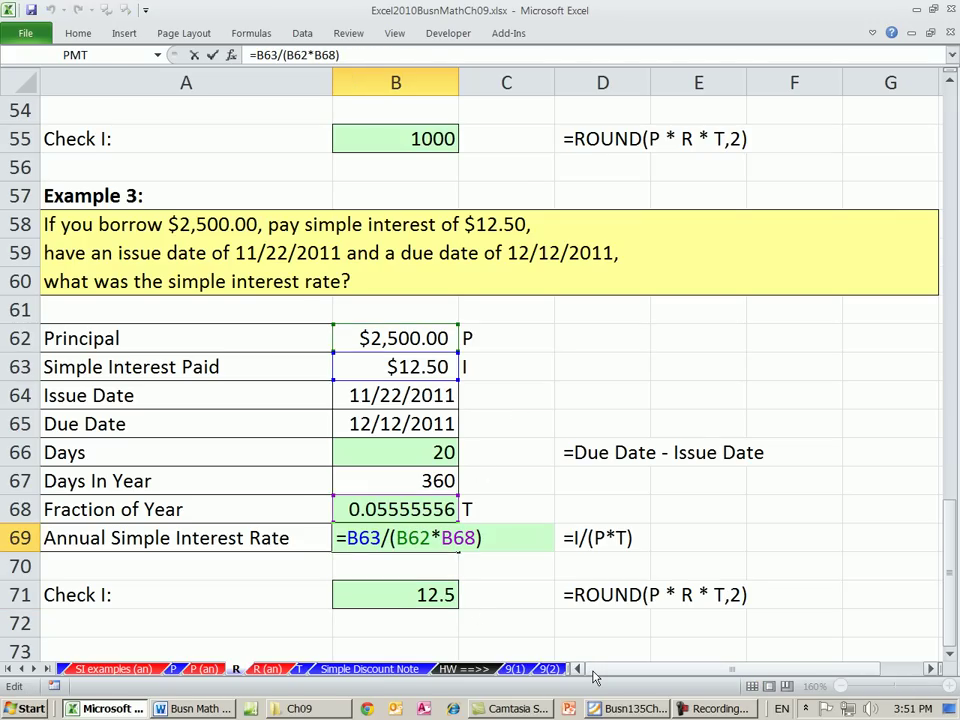